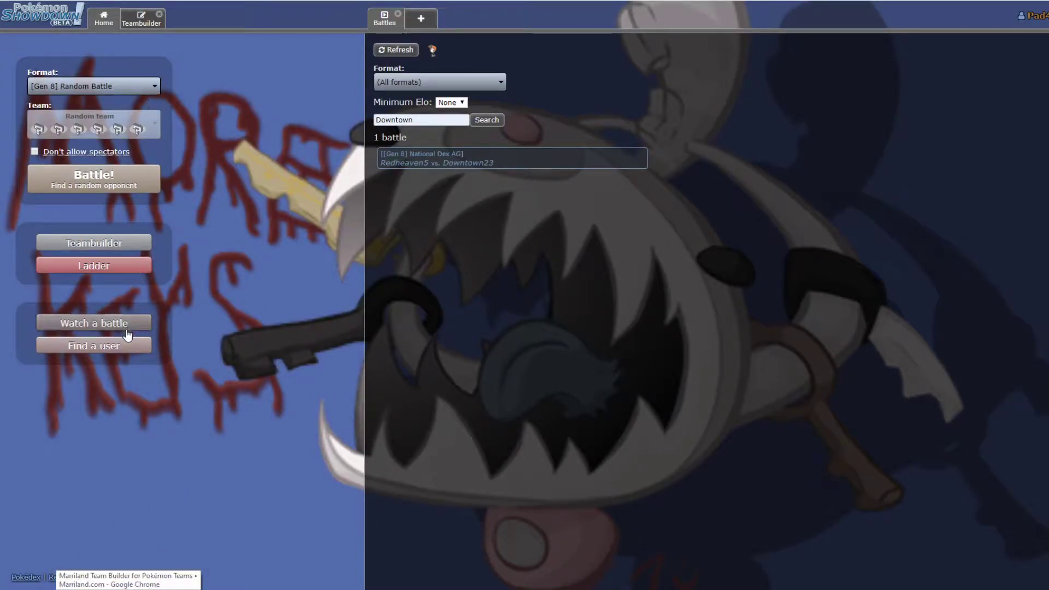
{"action": "left_click", "coordinate": [94, 345]}
{"action": "type", "text": "Tho"}
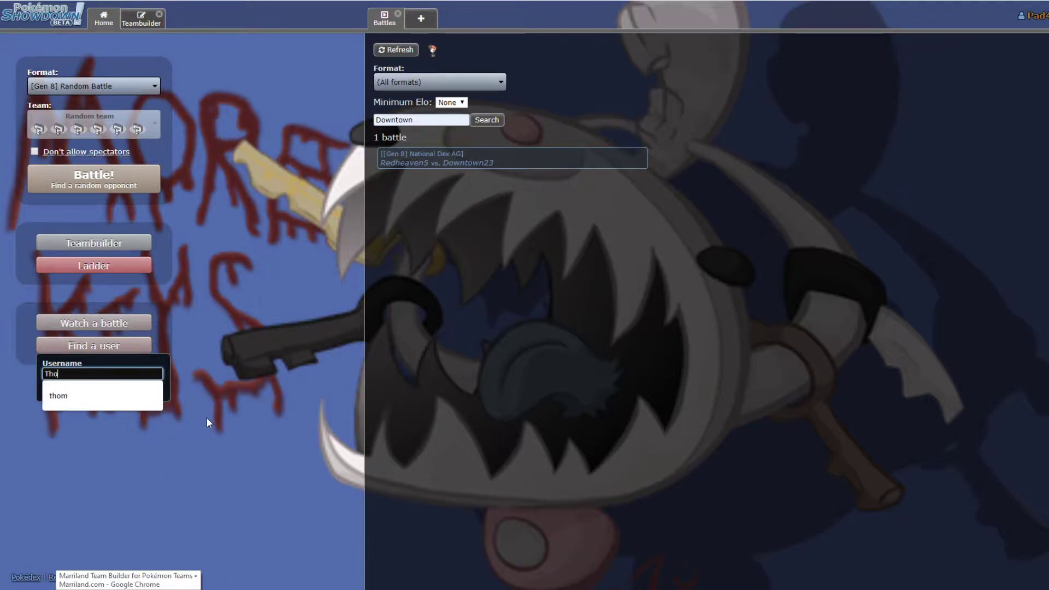
{"action": "type", "text": "m gonna win"}
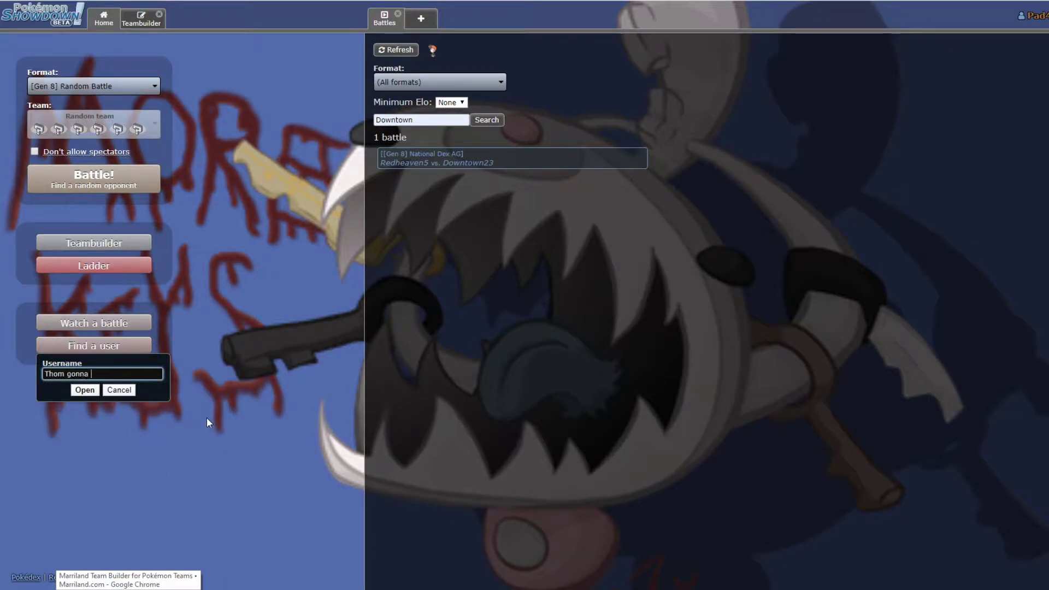
{"action": "key", "text": "Return"}
{"action": "left_click", "coordinate": [532, 125]}
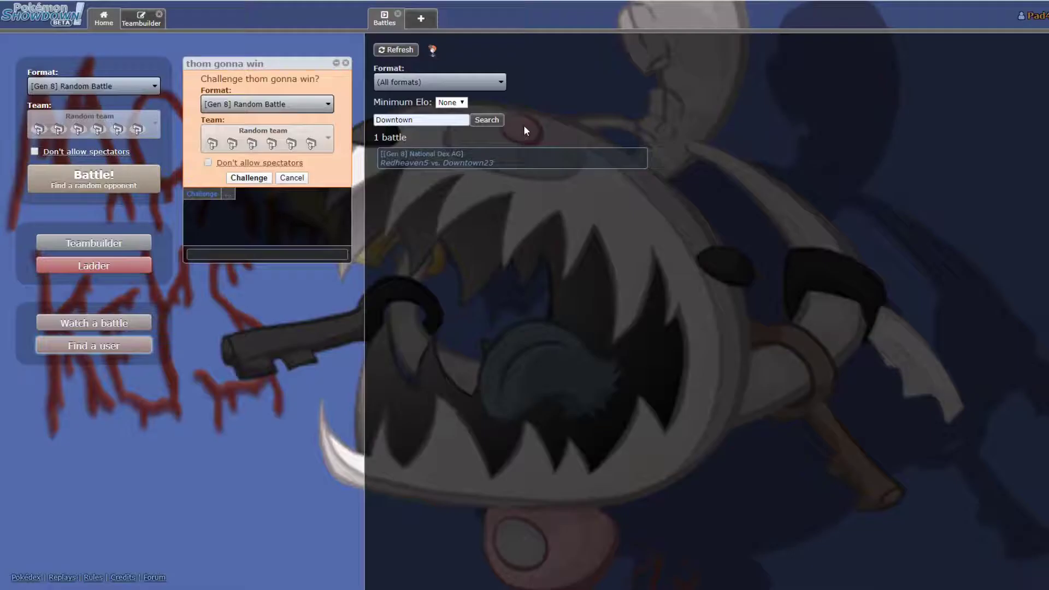
Send the challenge in Gen 8 National Dex AG with Team - Tom H, then close Battles
{"action": "left_click", "coordinate": [267, 103]}
{"action": "left_click", "coordinate": [241, 448]}
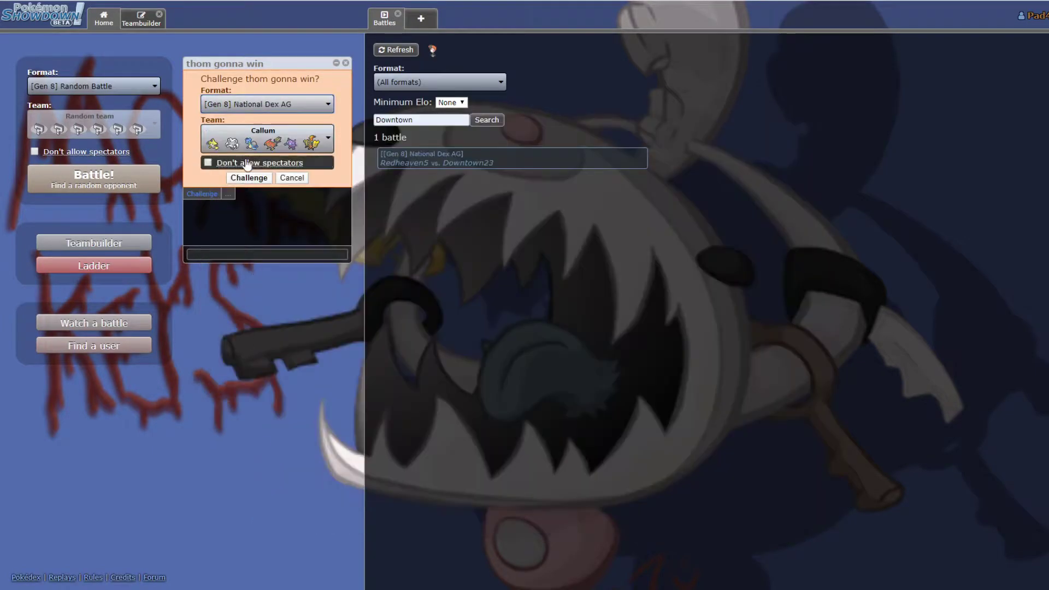
{"action": "left_click", "coordinate": [267, 132]}
{"action": "left_click", "coordinate": [394, 276]}
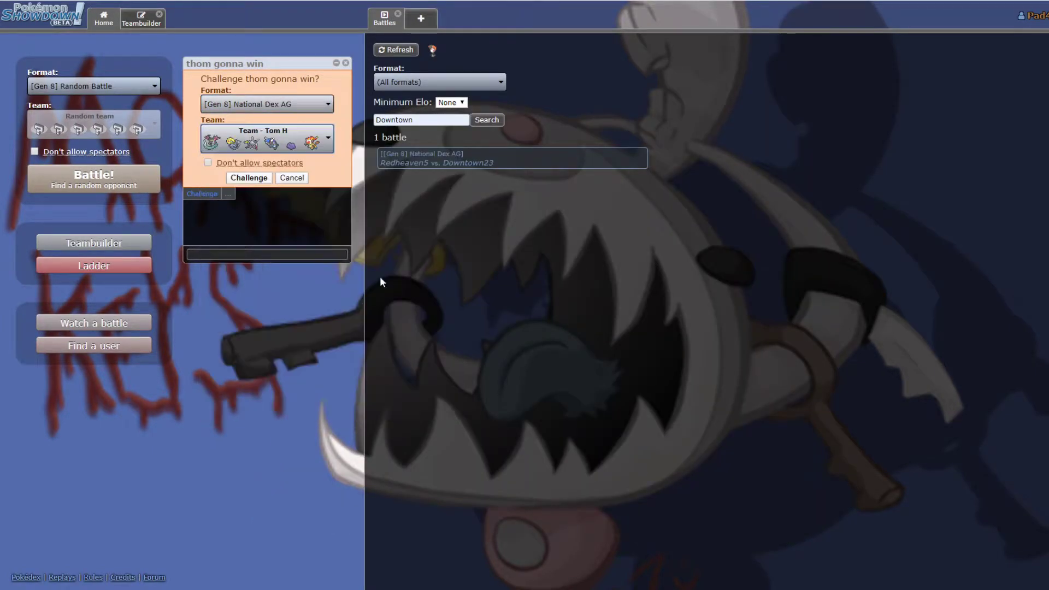
{"action": "left_click", "coordinate": [248, 177]}
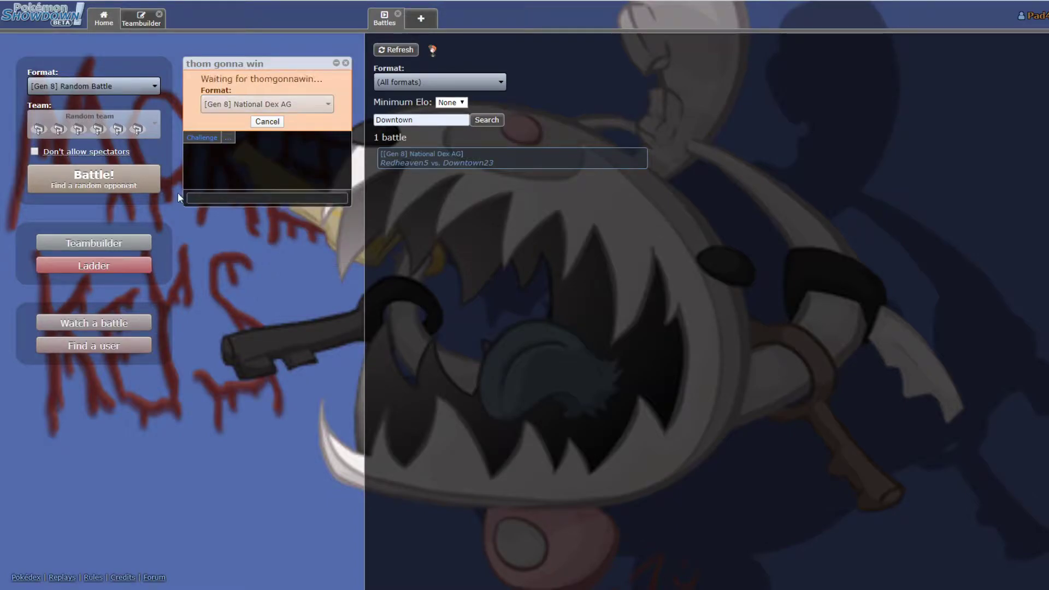
{"action": "left_click", "coordinate": [397, 15]}
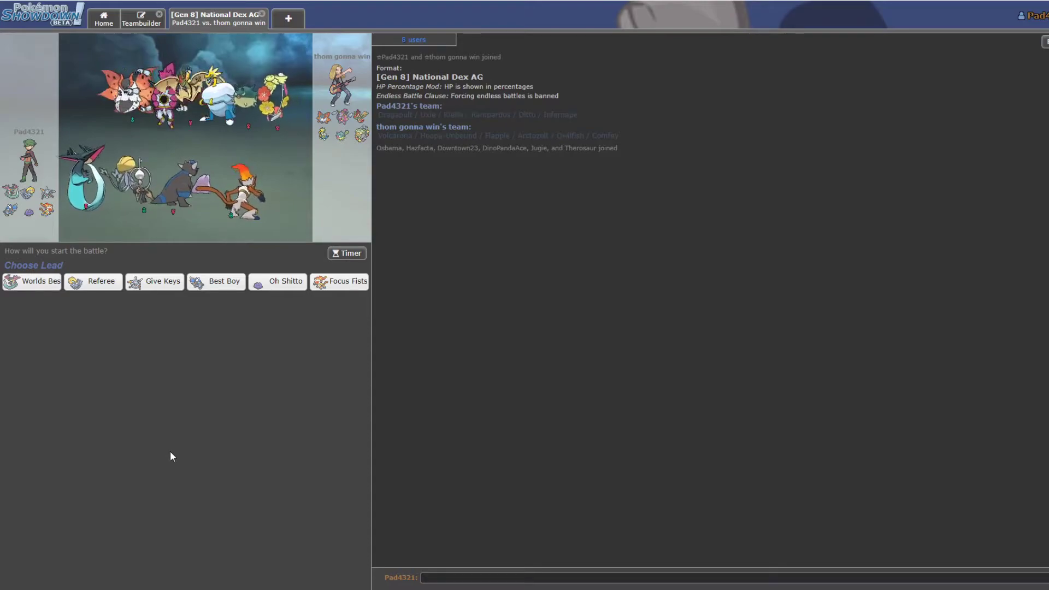
Send 'gl hf' in chat, view the room's users, and lead with Worlds Best Mum
{"action": "left_click", "coordinate": [433, 574]}
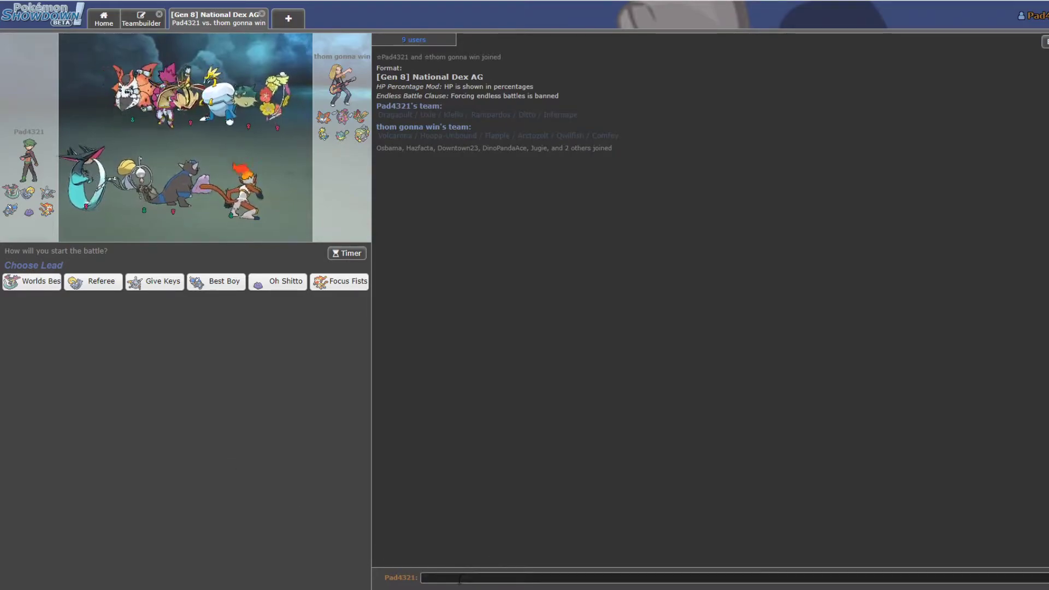
{"action": "type", "text": "g"}
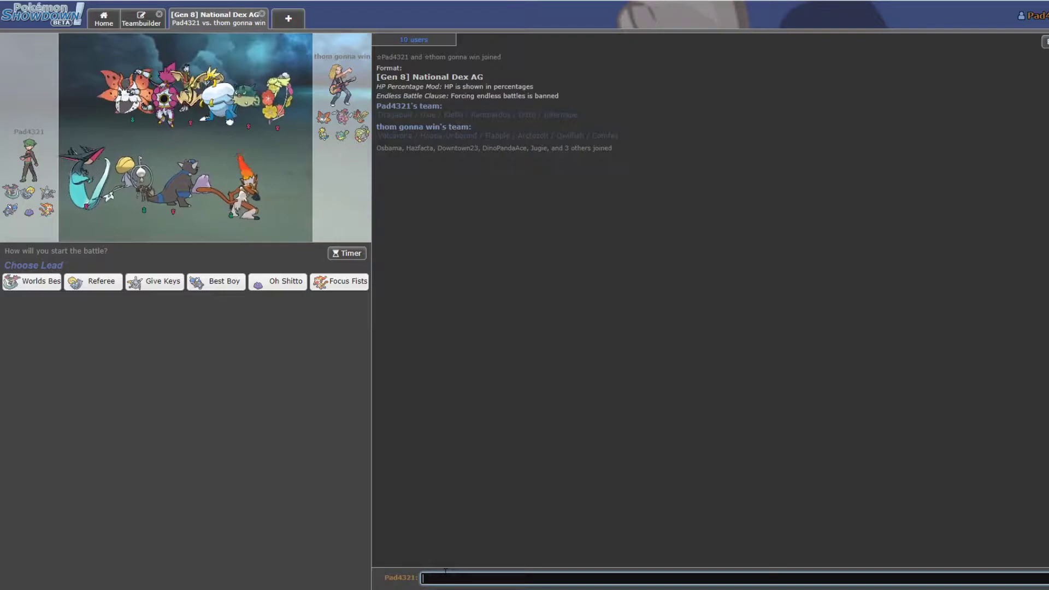
{"action": "key", "text": "Return"}
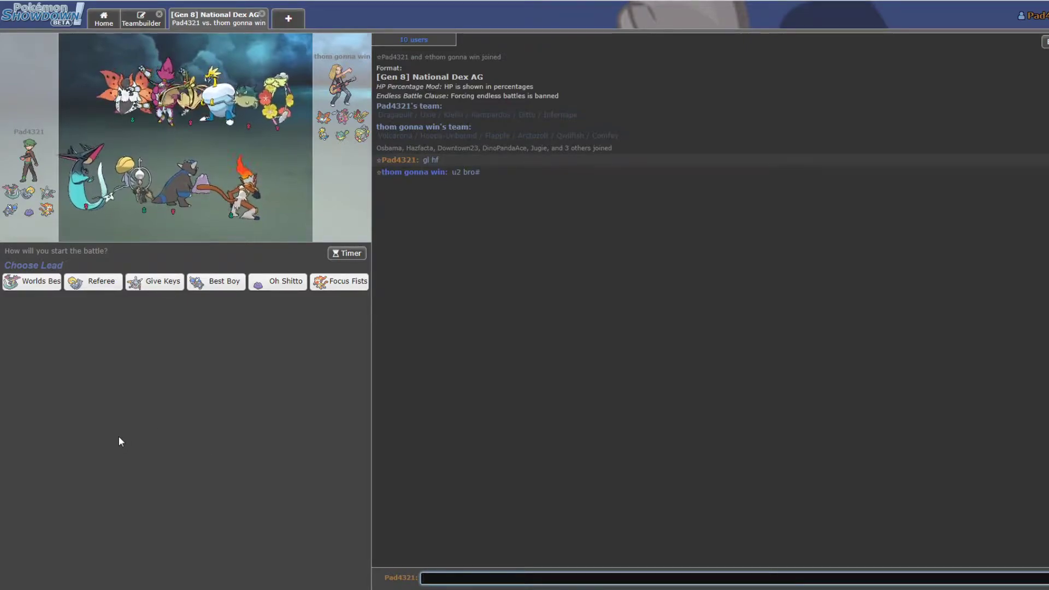
{"action": "left_click", "coordinate": [414, 40]}
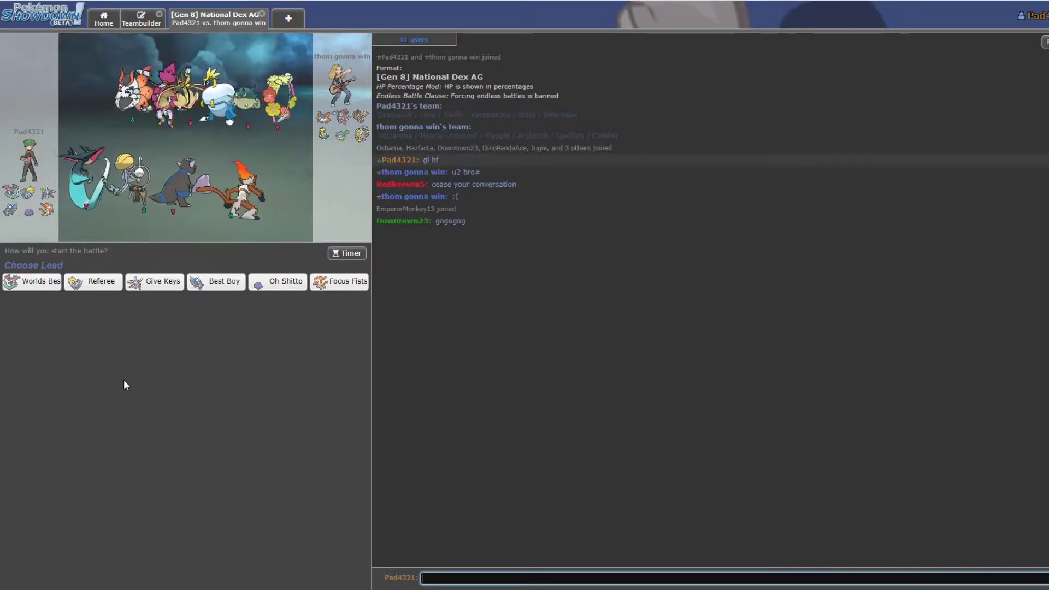
{"action": "left_click", "coordinate": [30, 287]}
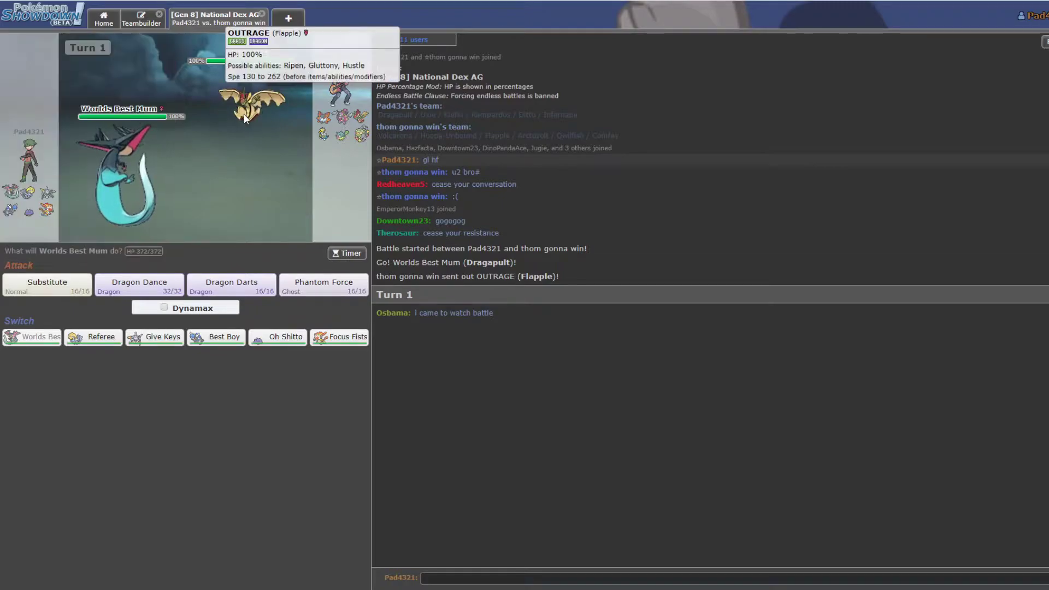
Use Substitute with Worlds Best Mum, switch to Give Keys, then Toxic antimask probably
{"action": "left_click", "coordinate": [47, 286]}
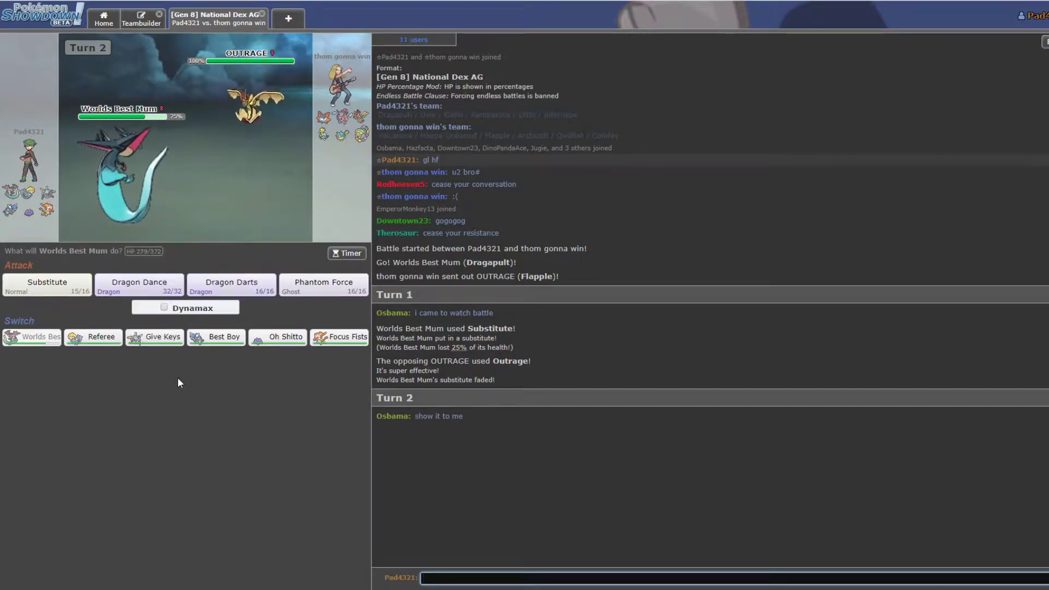
{"action": "left_click", "coordinate": [163, 338]}
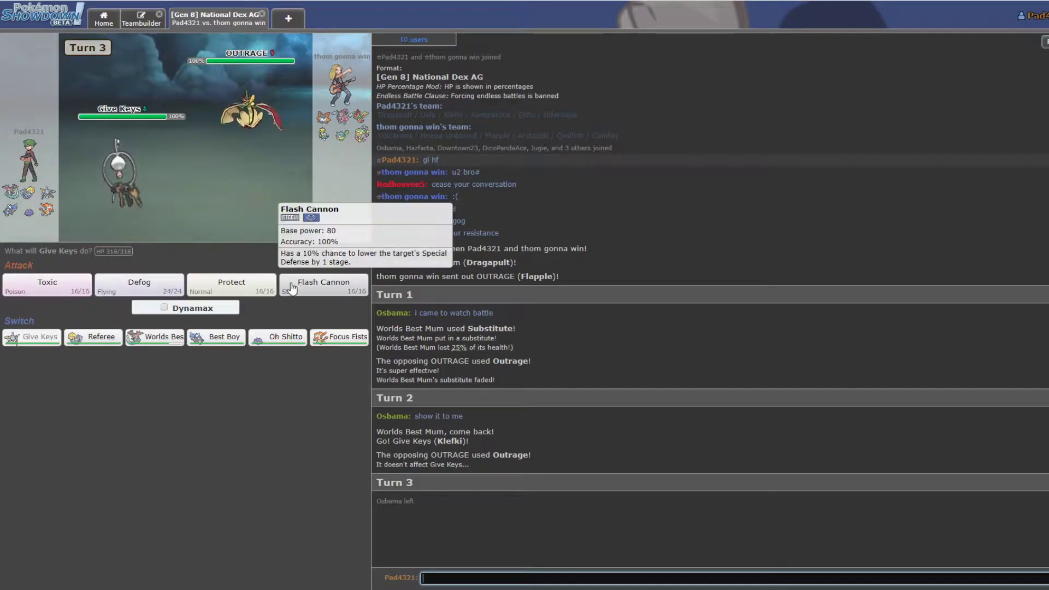
{"action": "left_click", "coordinate": [70, 289]}
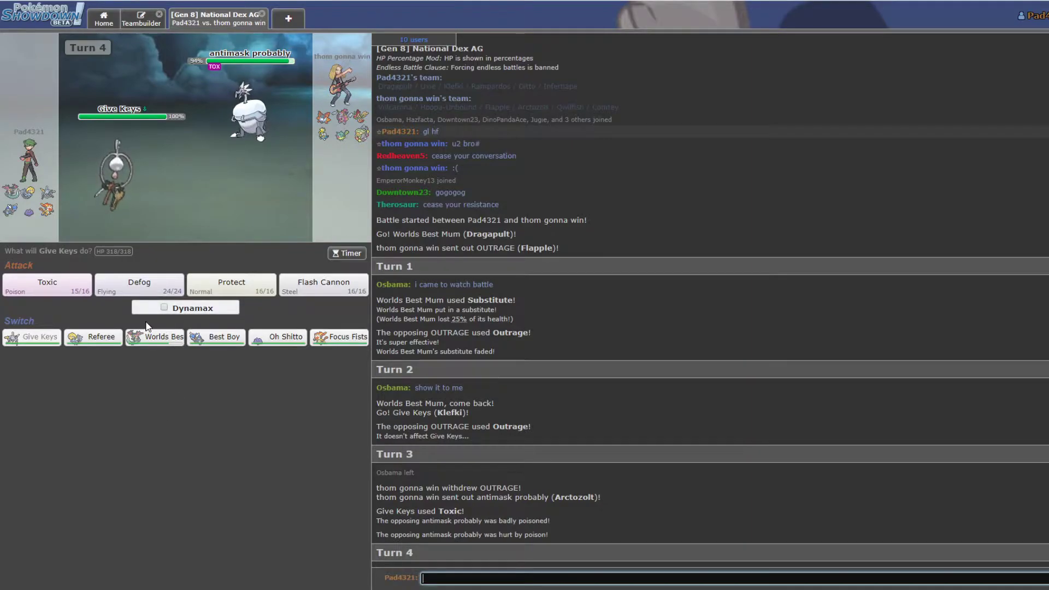
{"action": "mouse_move", "coordinate": [93, 337]}
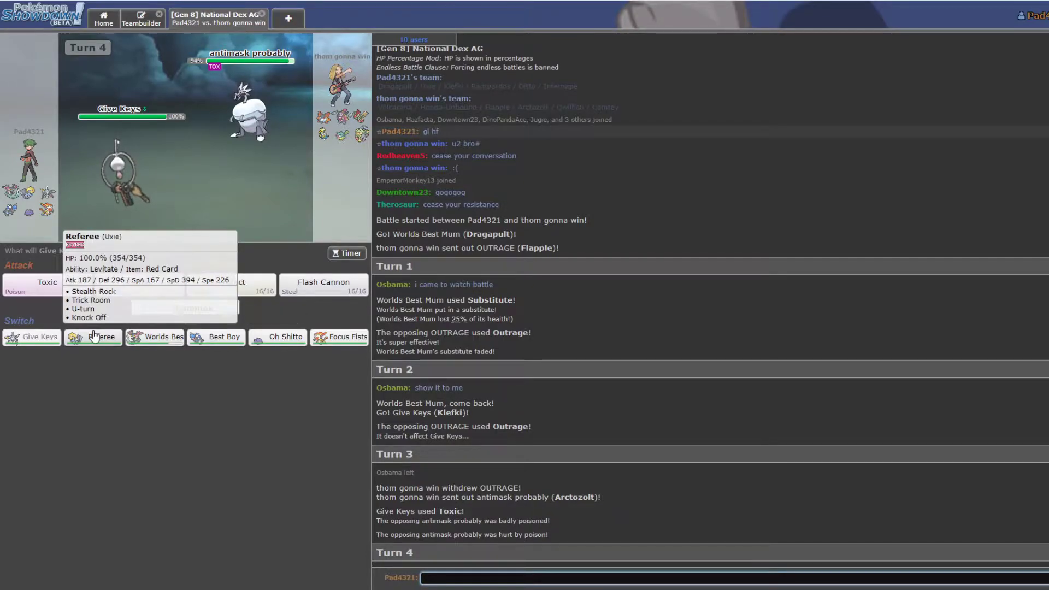
Return to Worlds Best Mum, use Substitute, then Dragon Darts antimask probably
{"action": "left_click", "coordinate": [155, 337]}
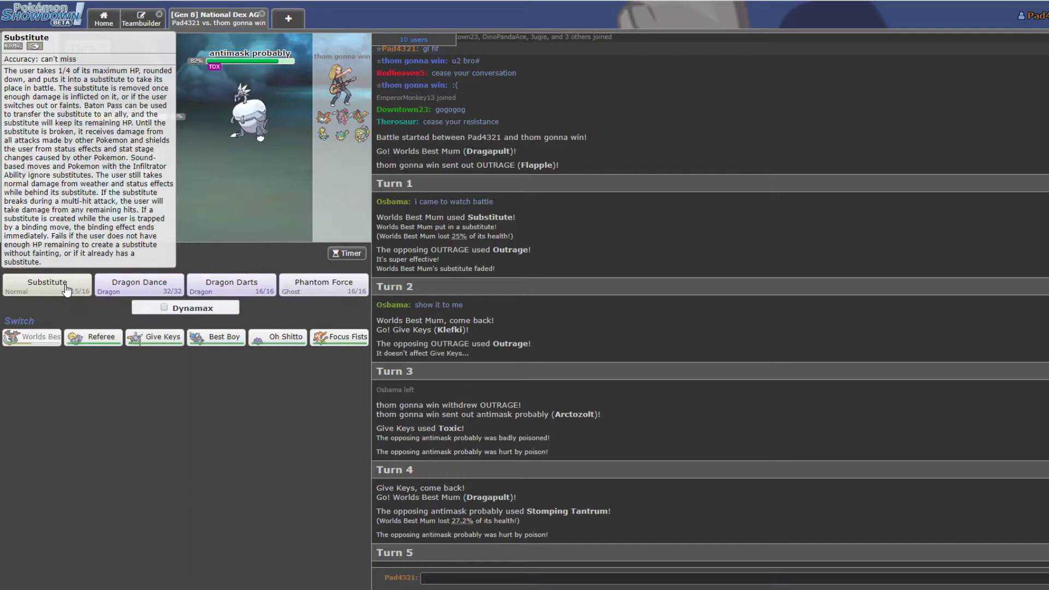
{"action": "left_click", "coordinate": [68, 291]}
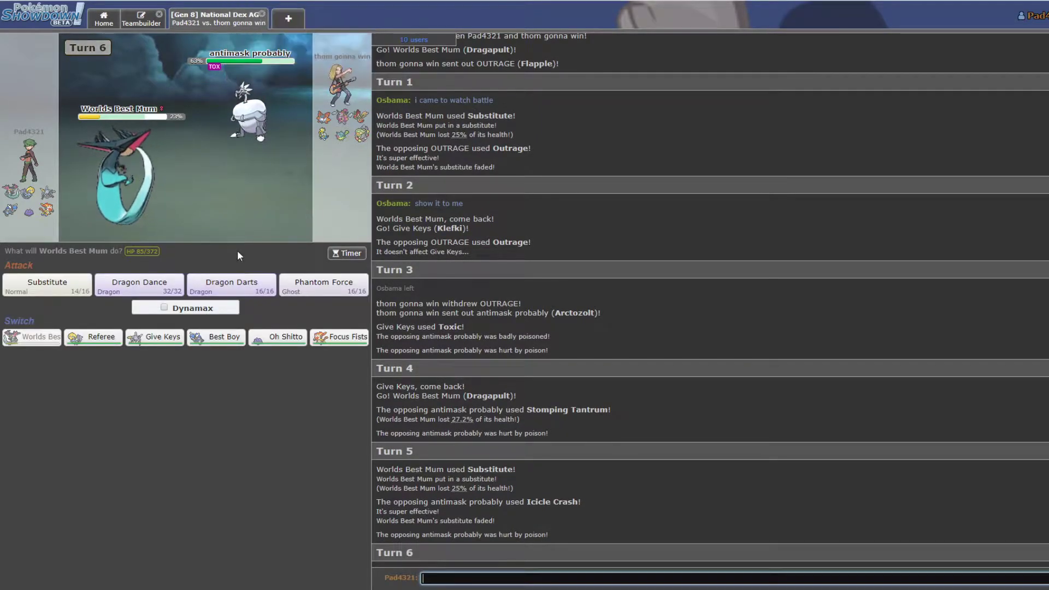
{"action": "left_click", "coordinate": [251, 288]}
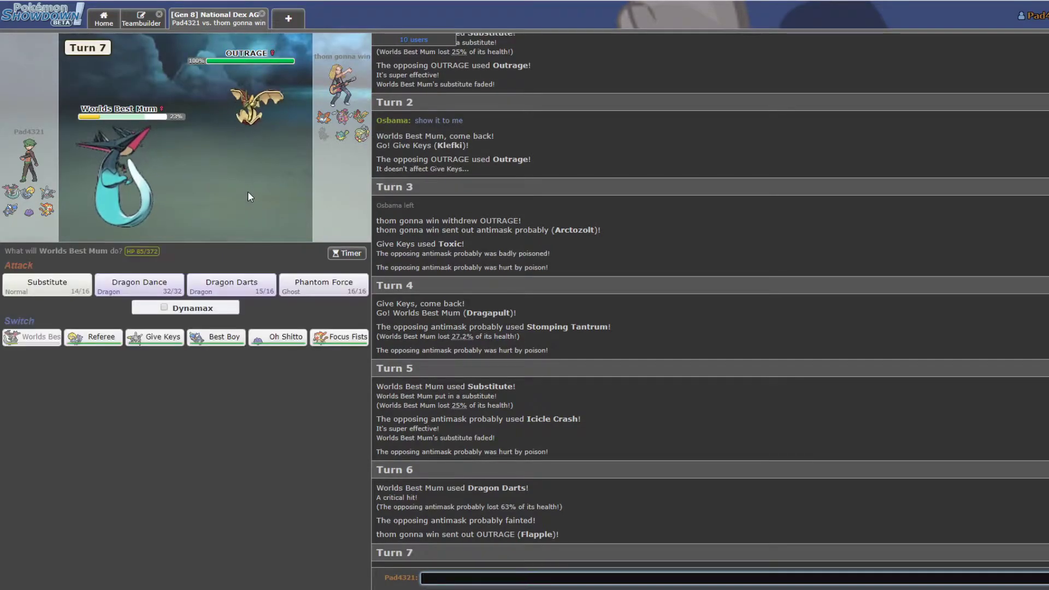
Switch to Give Keys, Toxic the Volcarona, then Protect against its Flamethrower
{"action": "left_click", "coordinate": [152, 337]}
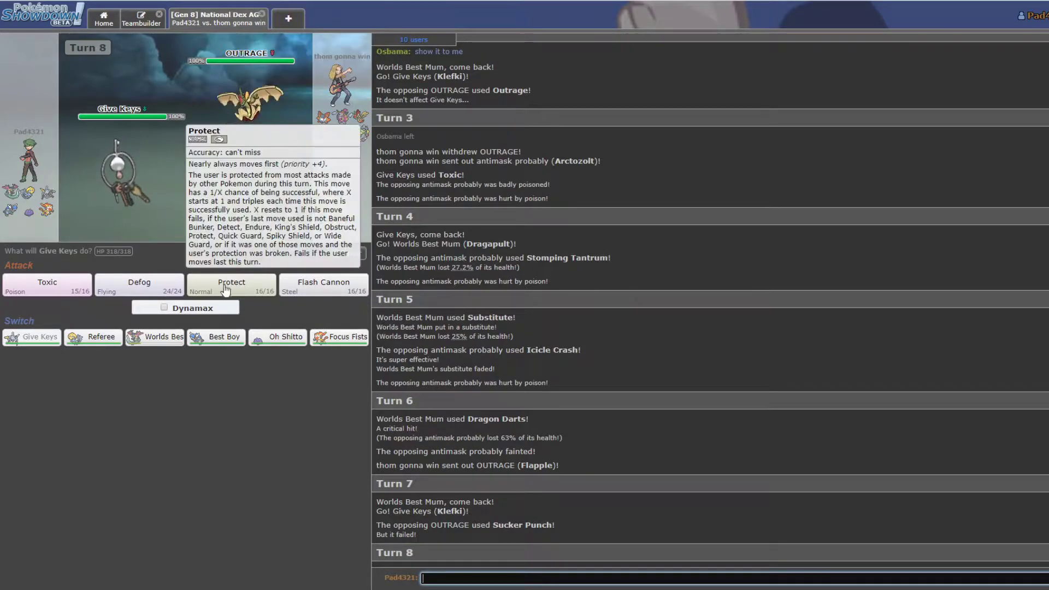
{"action": "left_click", "coordinate": [74, 289]}
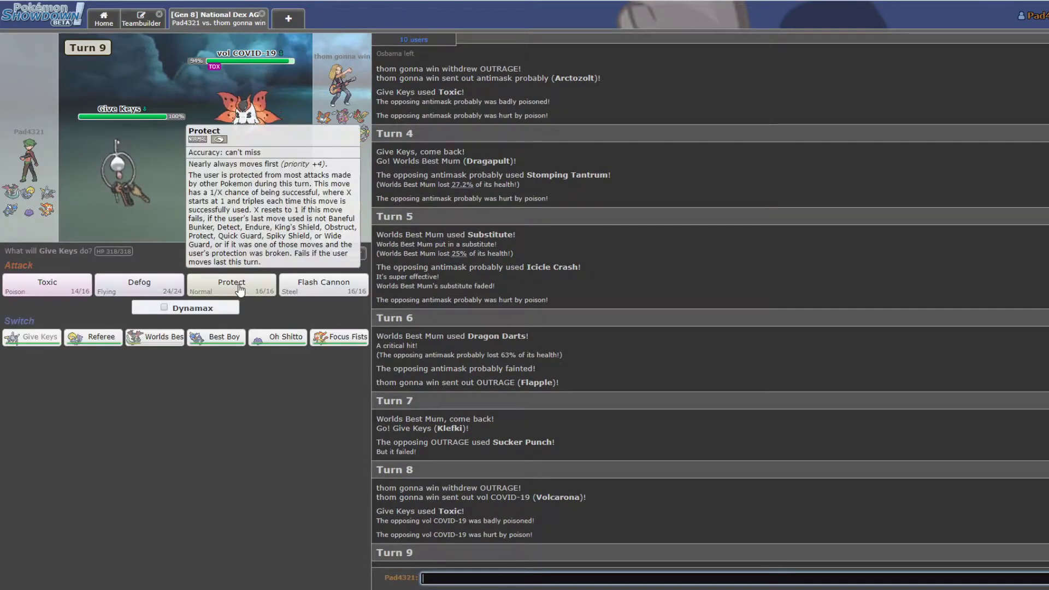
{"action": "left_click", "coordinate": [239, 287]}
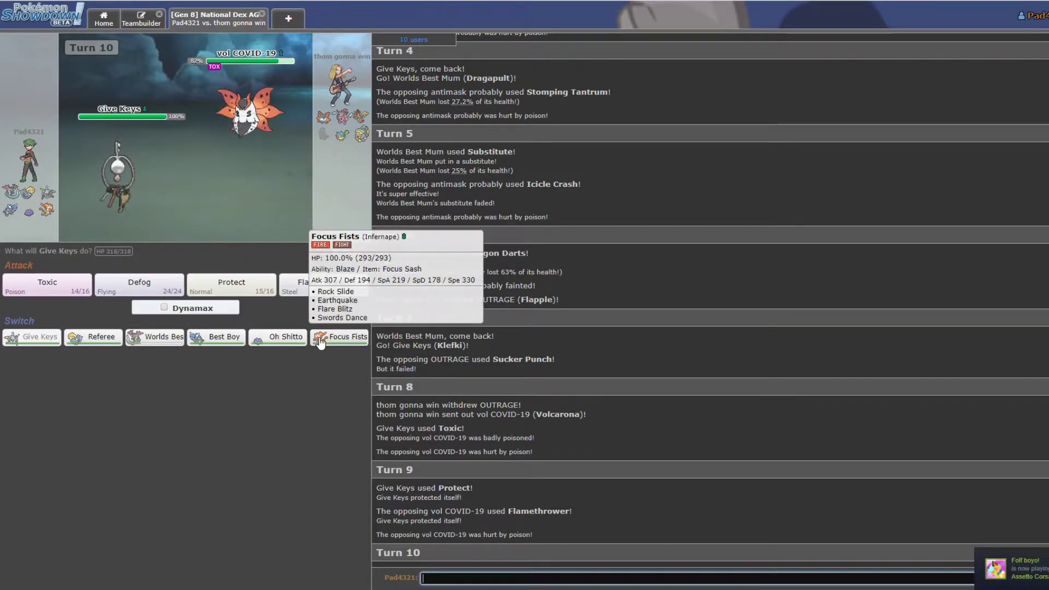
Switch Give Keys out for Worlds Best Mum and use Dragon Darts on Volcarona
{"action": "left_click", "coordinate": [154, 337]}
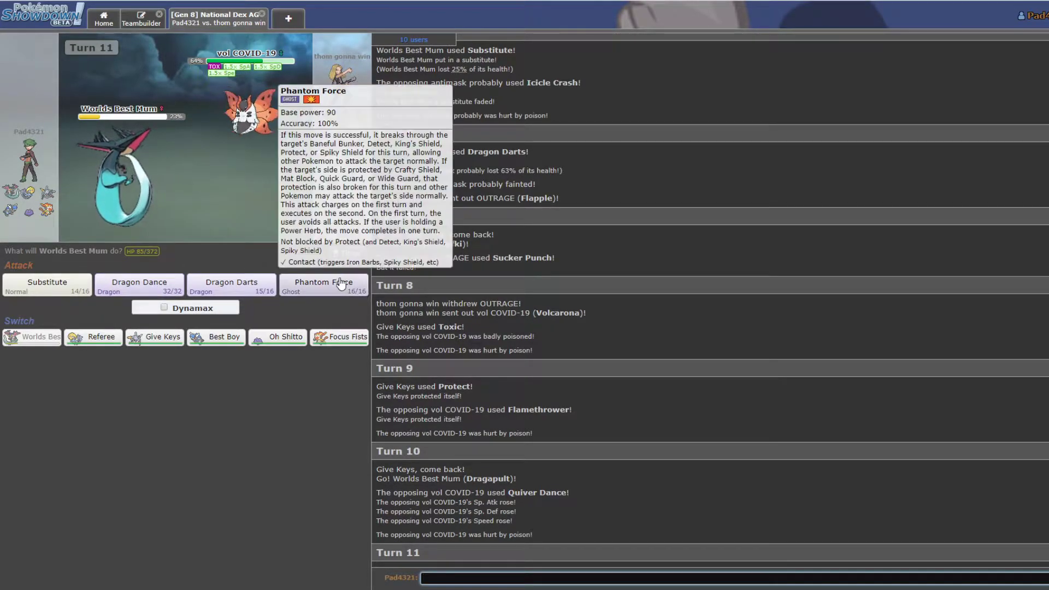
{"action": "left_click", "coordinate": [241, 289]}
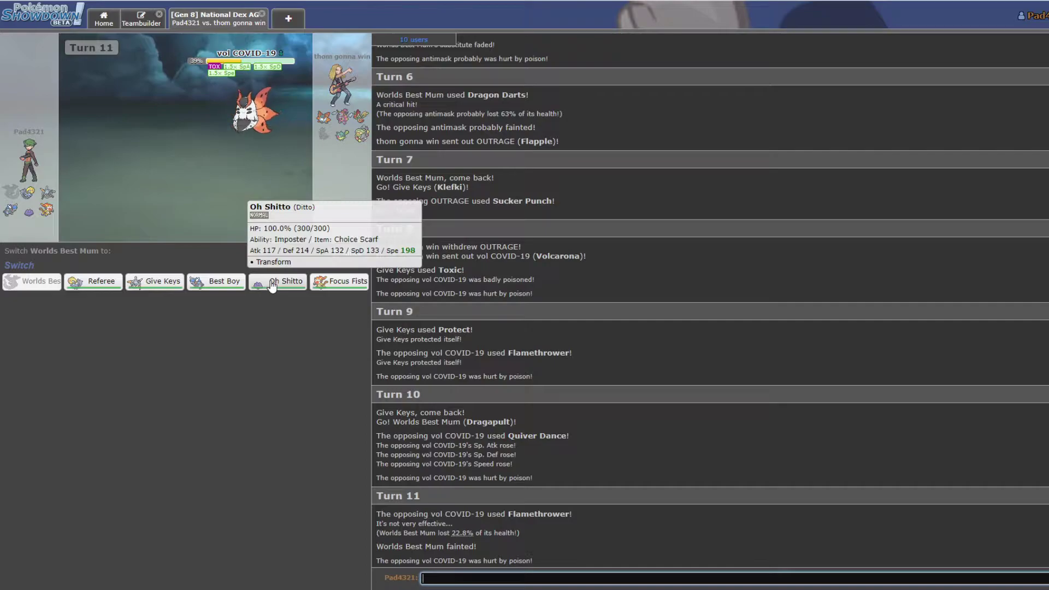
Send in Oh Shitto and use Flamethrower three turns running against Qwilfish
{"action": "left_click", "coordinate": [277, 280]}
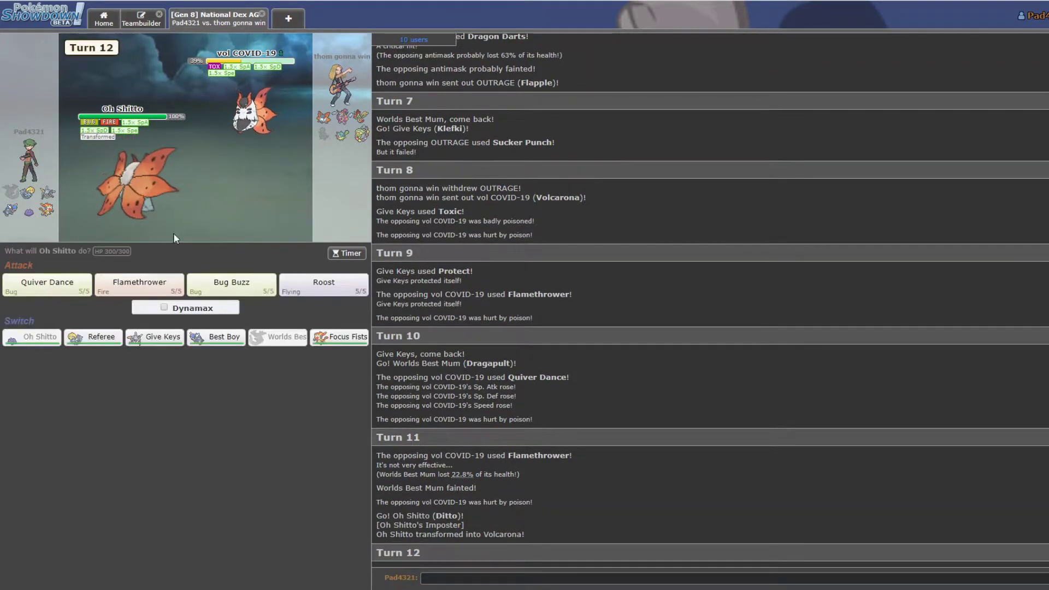
{"action": "left_click", "coordinate": [139, 285]}
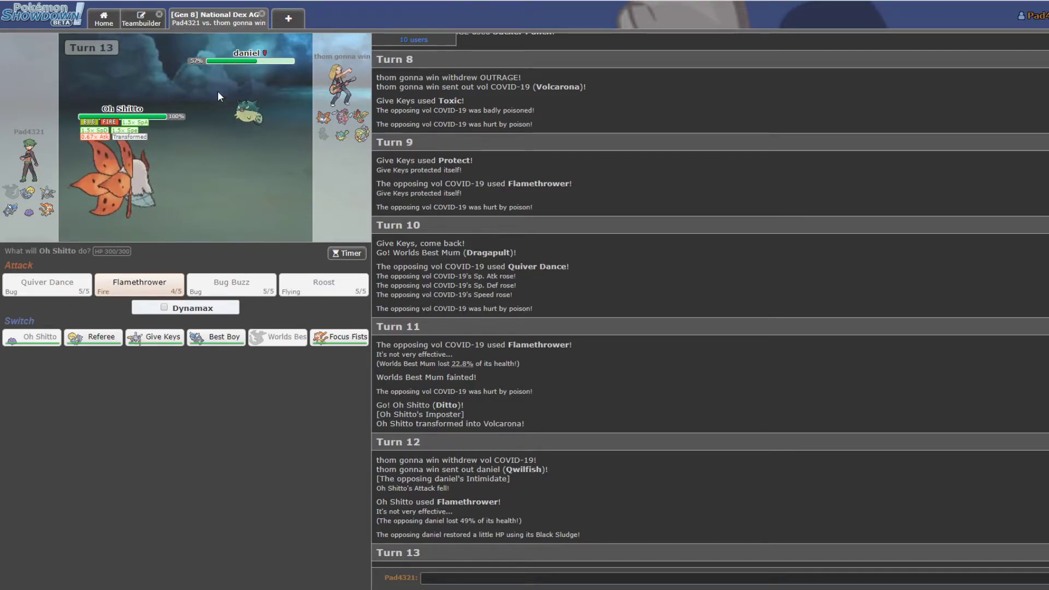
{"action": "left_click", "coordinate": [148, 286]}
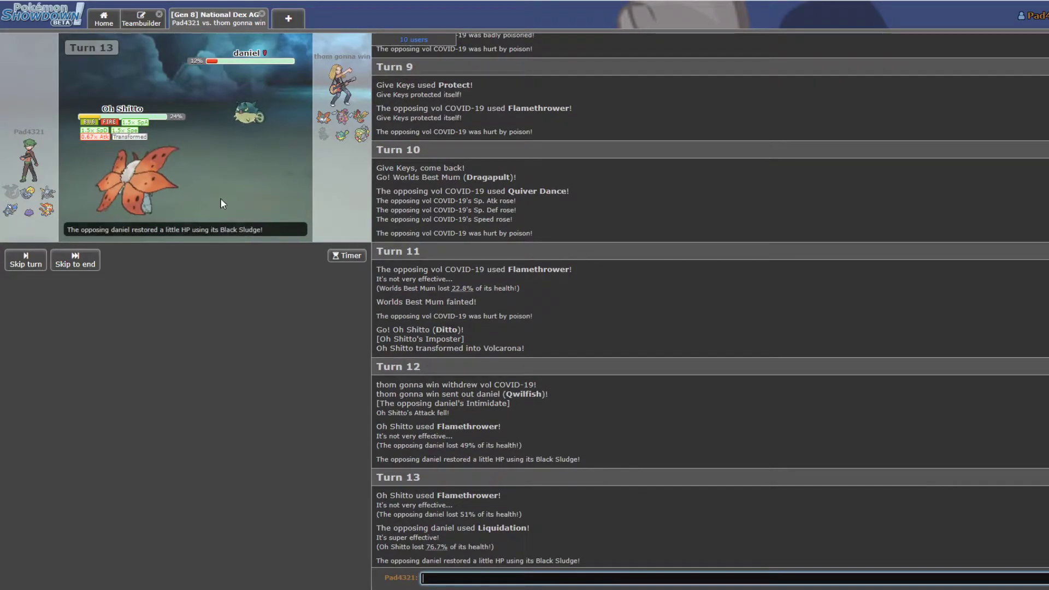
{"action": "left_click", "coordinate": [106, 281]}
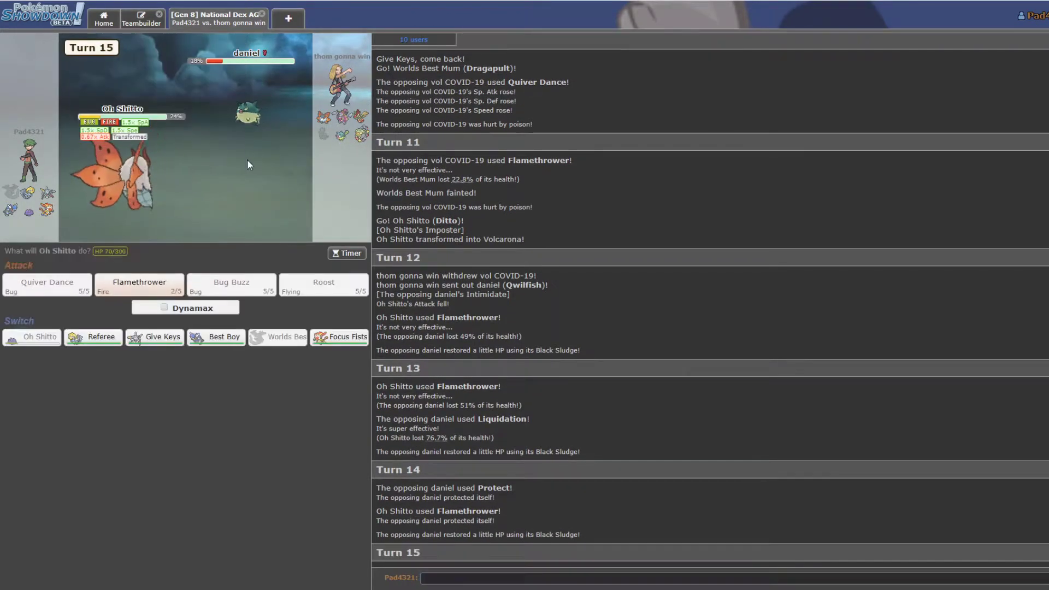
Flamethrower the incoming Comfey, then switch Oh Shitto out for Give Keys
{"action": "left_click", "coordinate": [139, 285]}
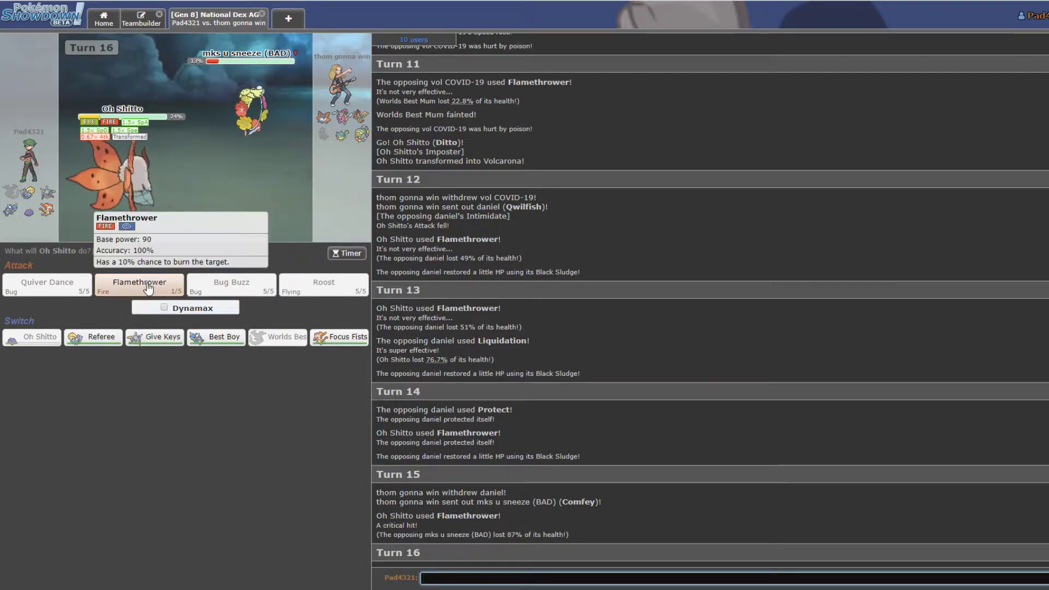
{"action": "left_click", "coordinate": [154, 338]}
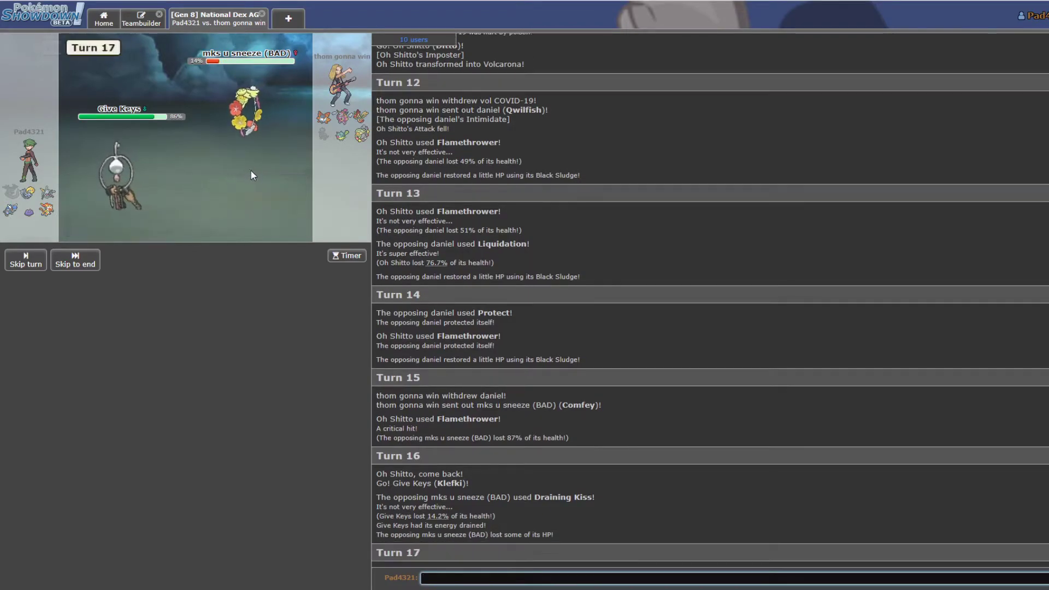
Flash Cannon Hoopa-Unbound, then pick Protect, cancel it, and choose Protect again
{"action": "left_click", "coordinate": [317, 289]}
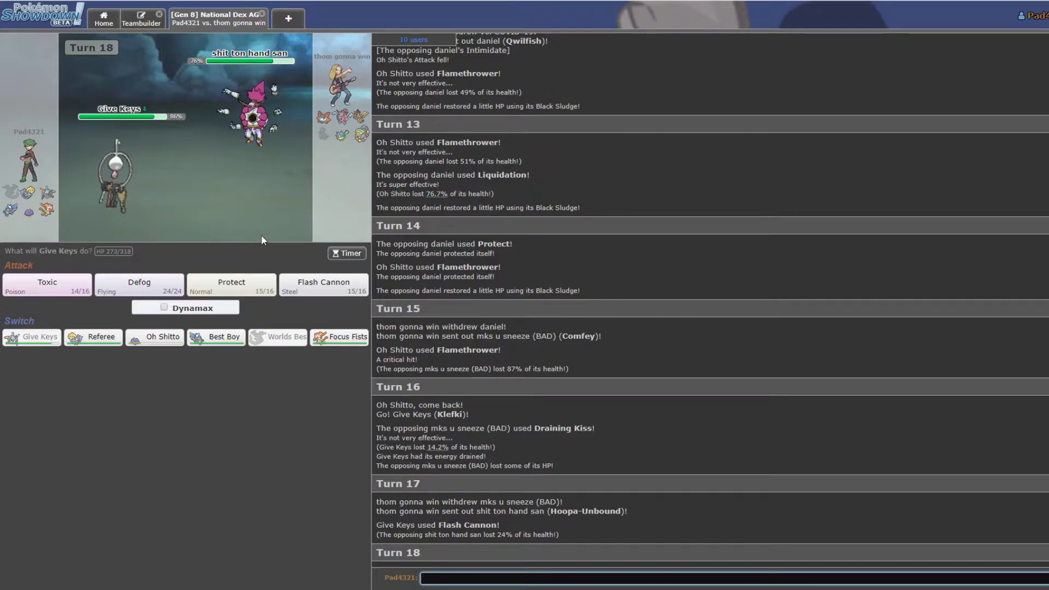
{"action": "left_click", "coordinate": [231, 285]}
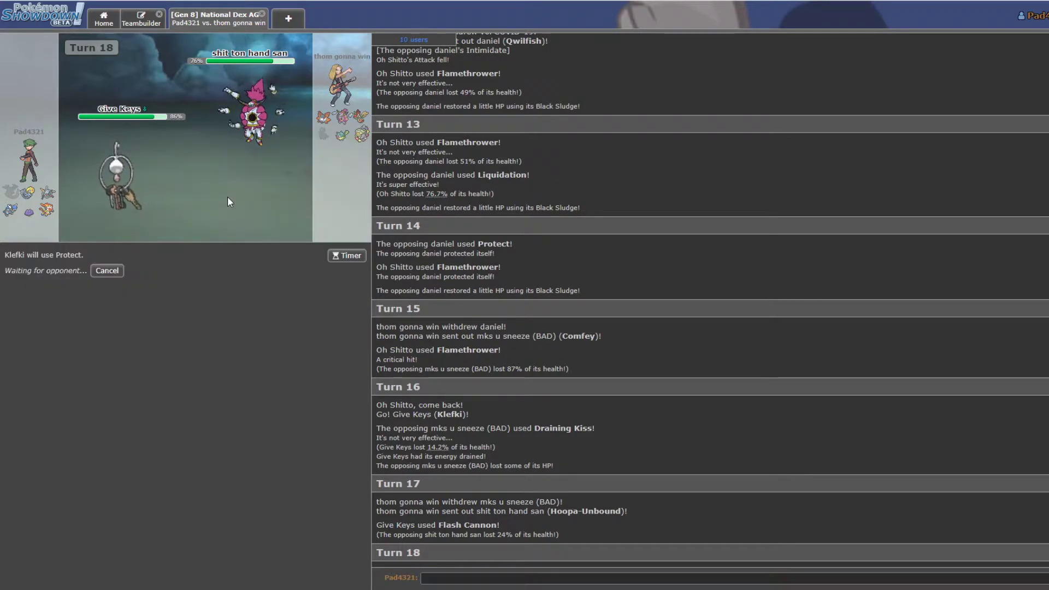
{"action": "left_click", "coordinate": [107, 270]}
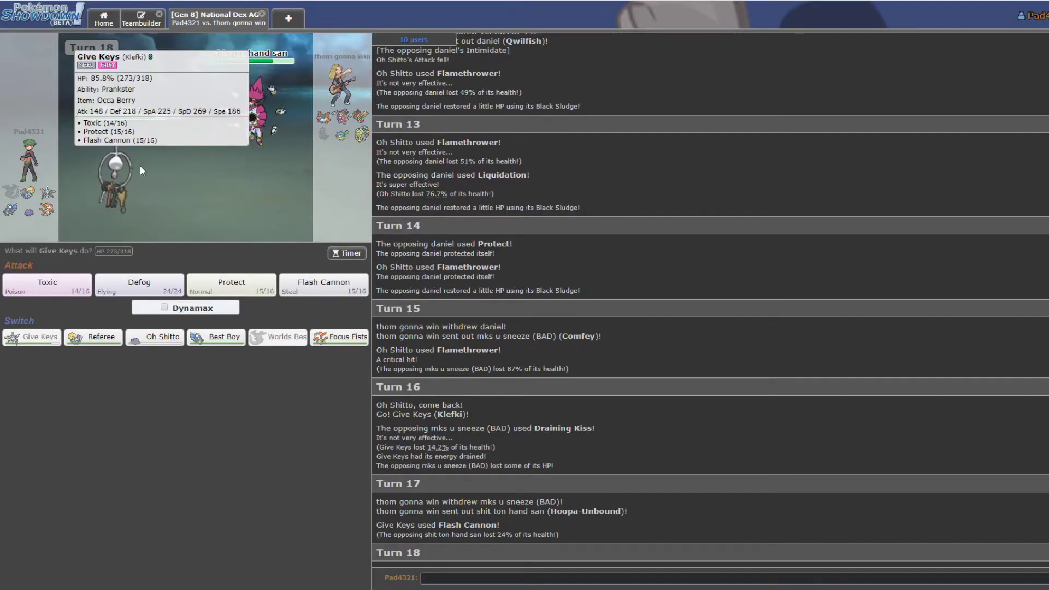
{"action": "mouse_move", "coordinate": [119, 177]}
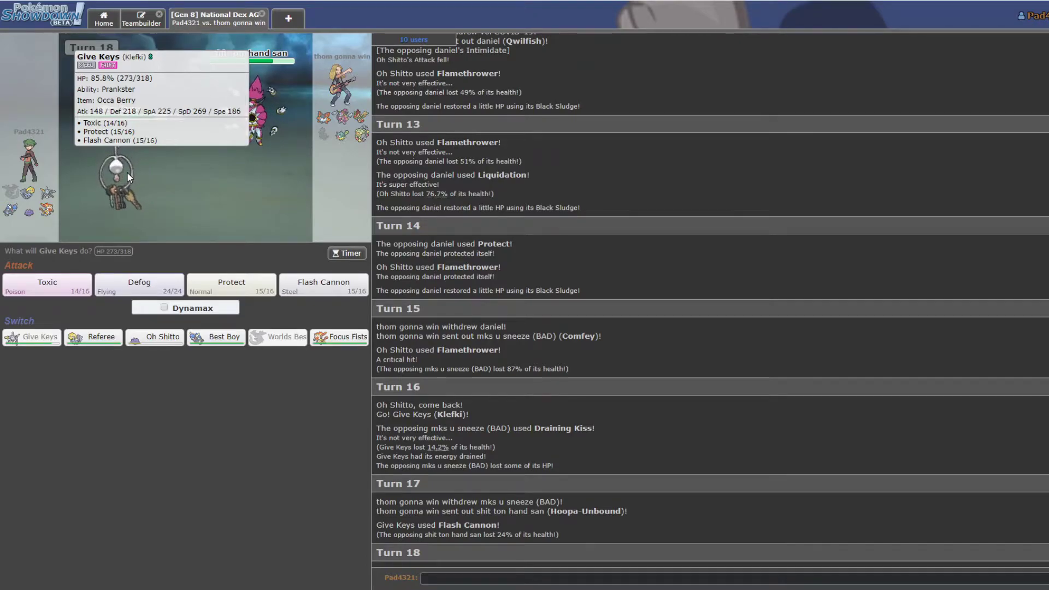
{"action": "left_click", "coordinate": [231, 286]}
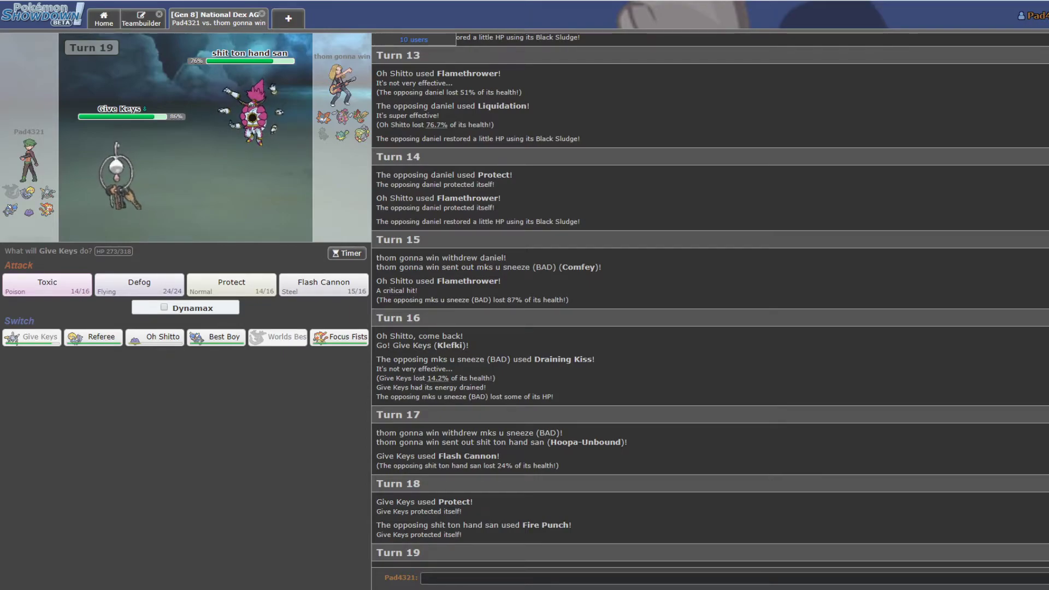
Focus the battle chat, then have Give Keys use Toxic on Hoopa-Unbound
{"action": "left_click", "coordinate": [201, 435]}
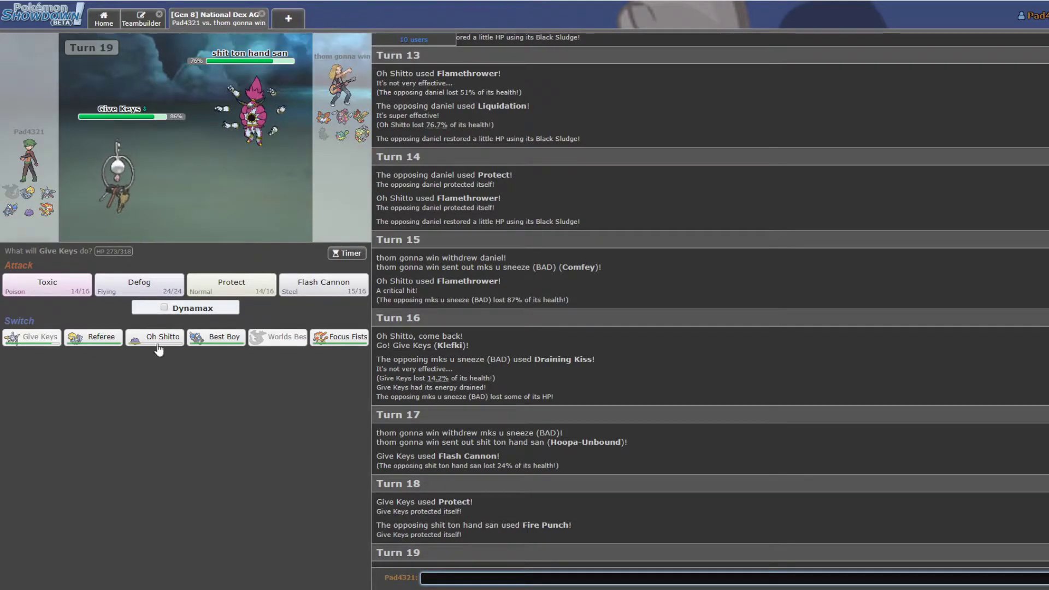
{"action": "left_click", "coordinate": [47, 285]}
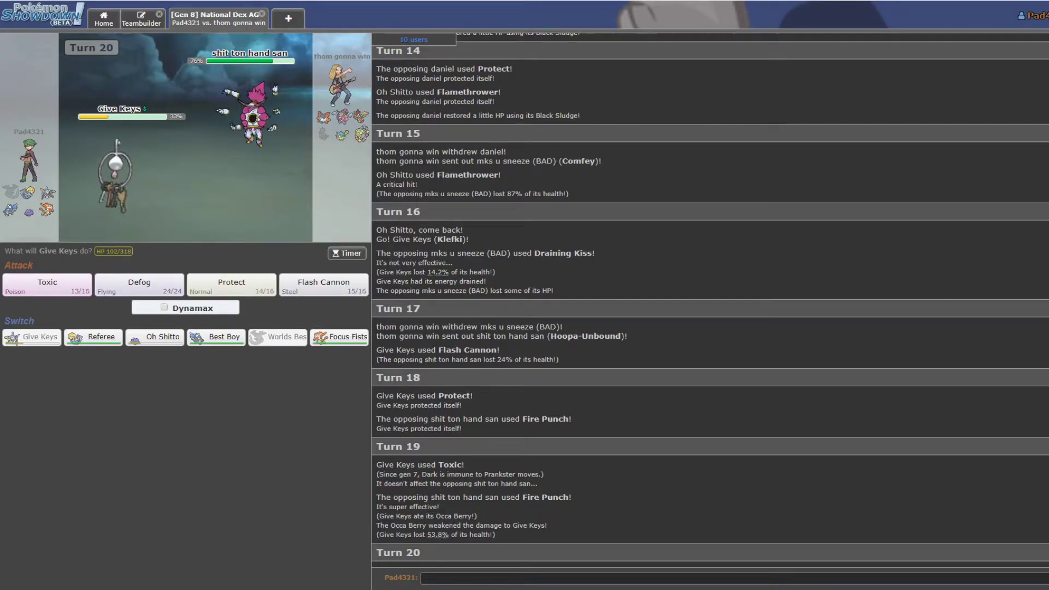
{"action": "mouse_move", "coordinate": [339, 337]}
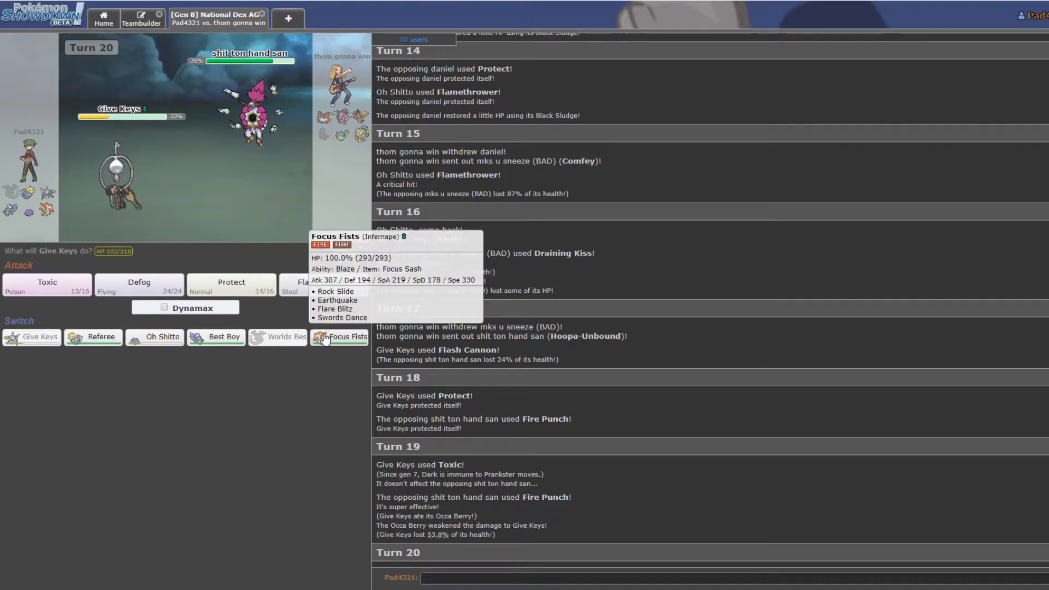
Switch Give Keys out for Focus Fists (Infernape)
{"action": "left_click", "coordinate": [338, 336]}
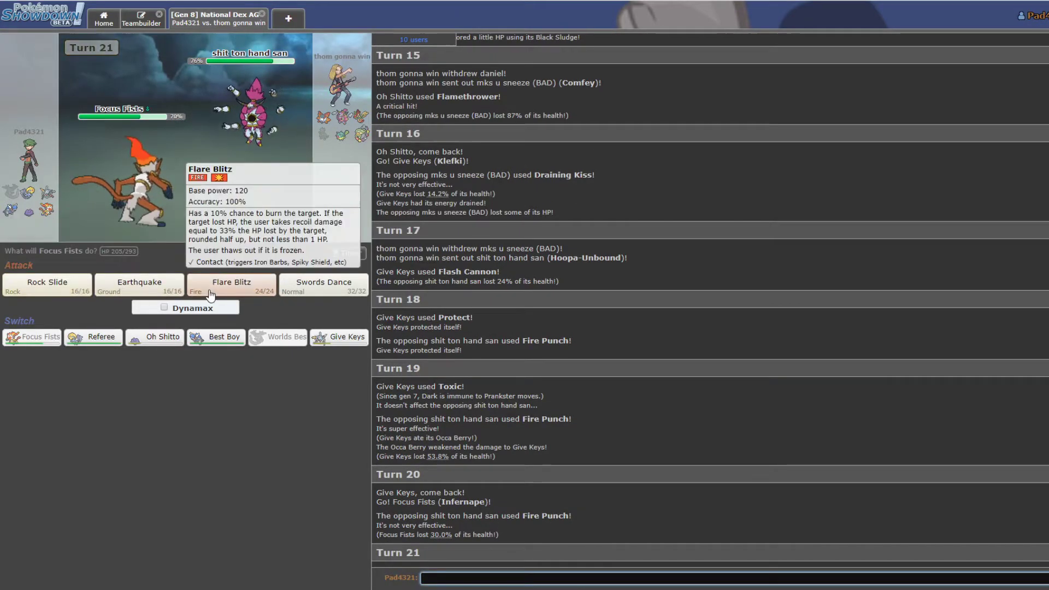
Have Focus Fists use Flare Blitz, swap Give Keys in to Protect, then bring Focus Fists back
{"action": "left_click", "coordinate": [242, 282]}
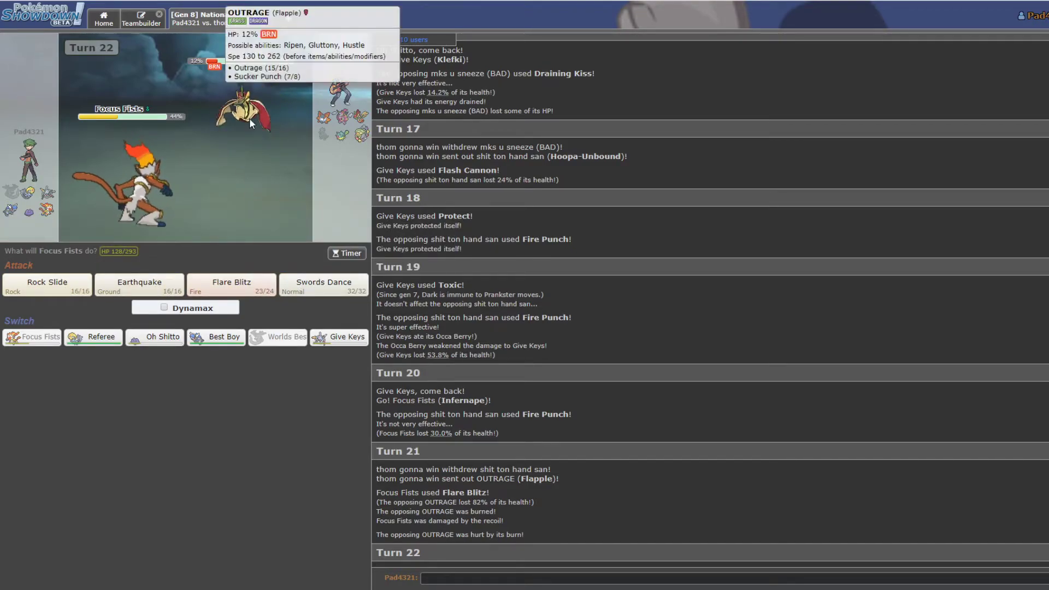
{"action": "mouse_move", "coordinate": [257, 111]}
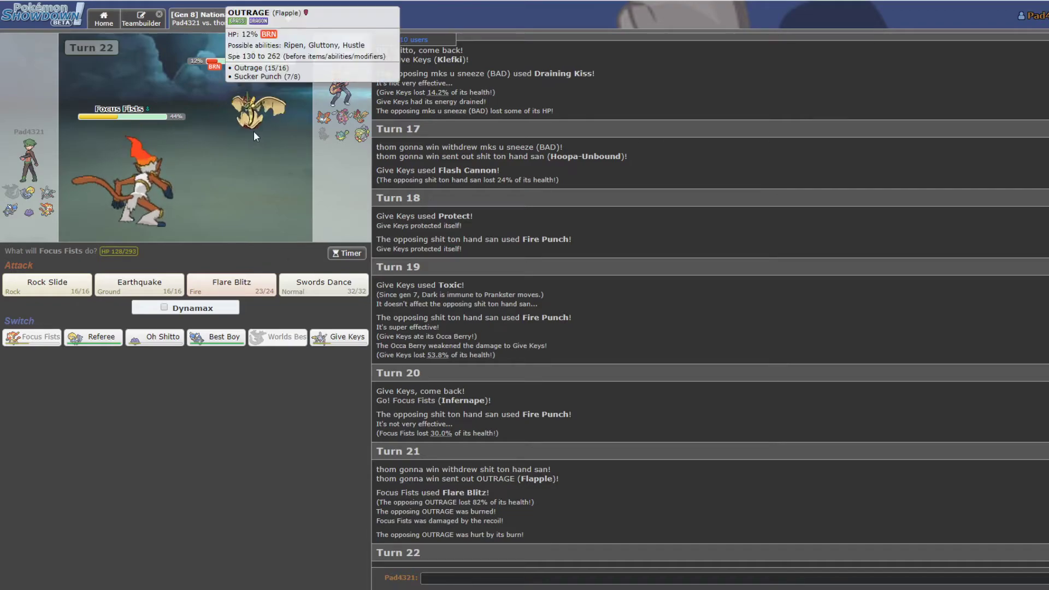
{"action": "left_click", "coordinate": [344, 337]}
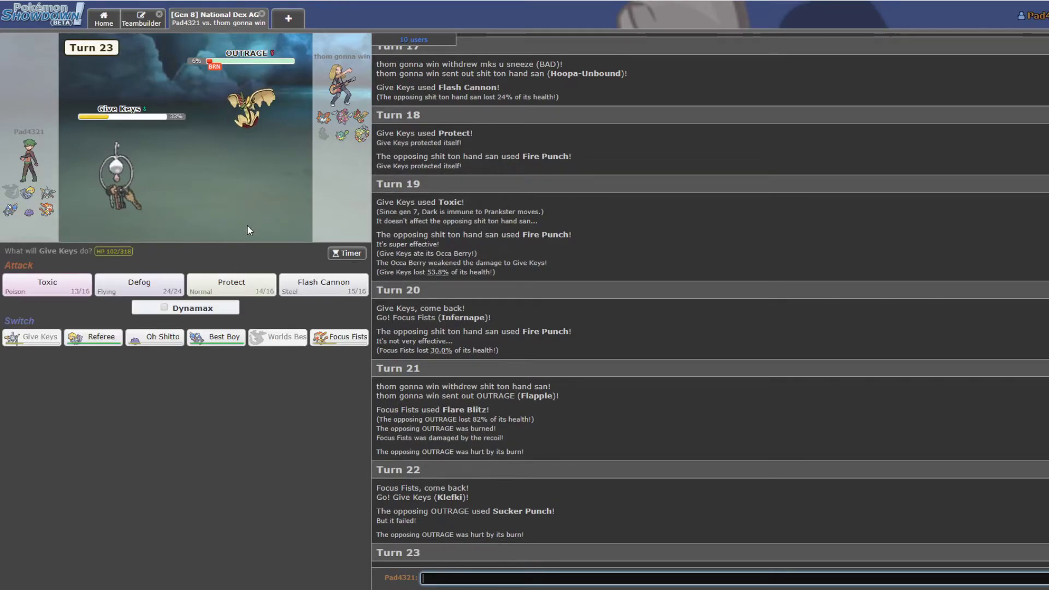
{"action": "left_click", "coordinate": [223, 286]}
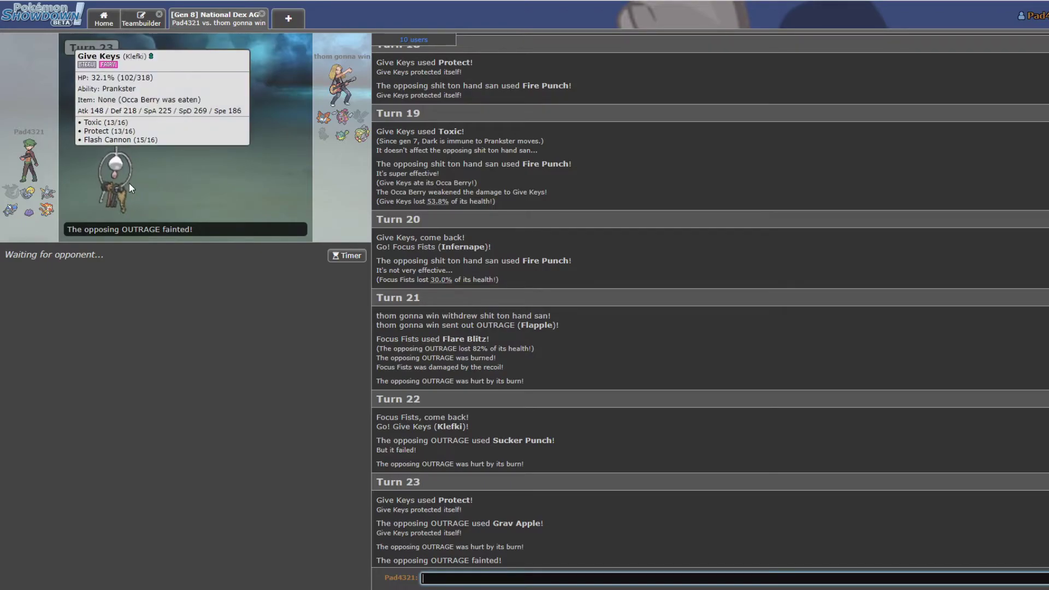
{"action": "mouse_move", "coordinate": [154, 337]}
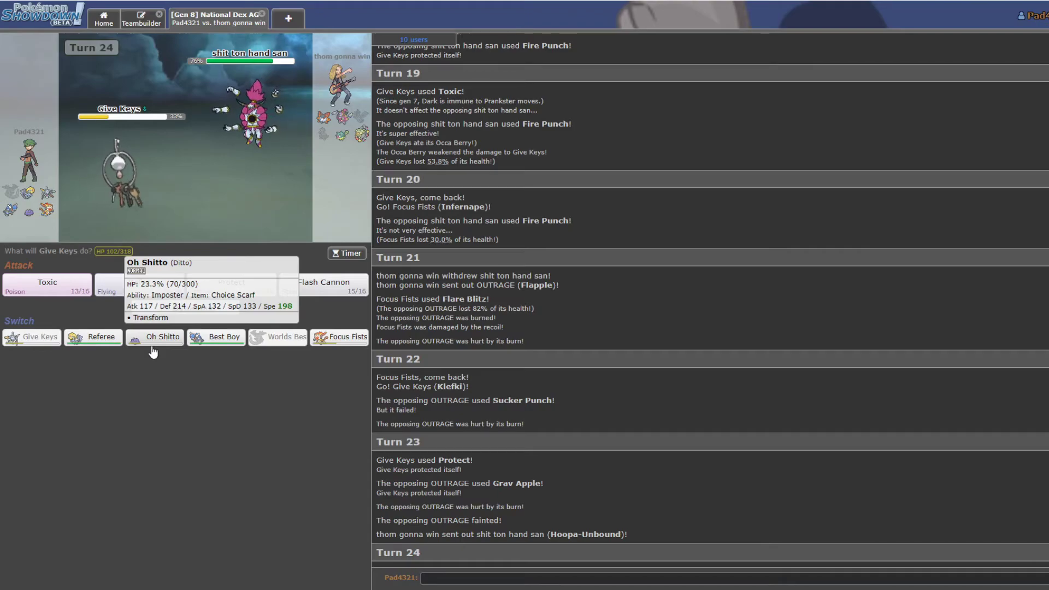
{"action": "left_click", "coordinate": [338, 336]}
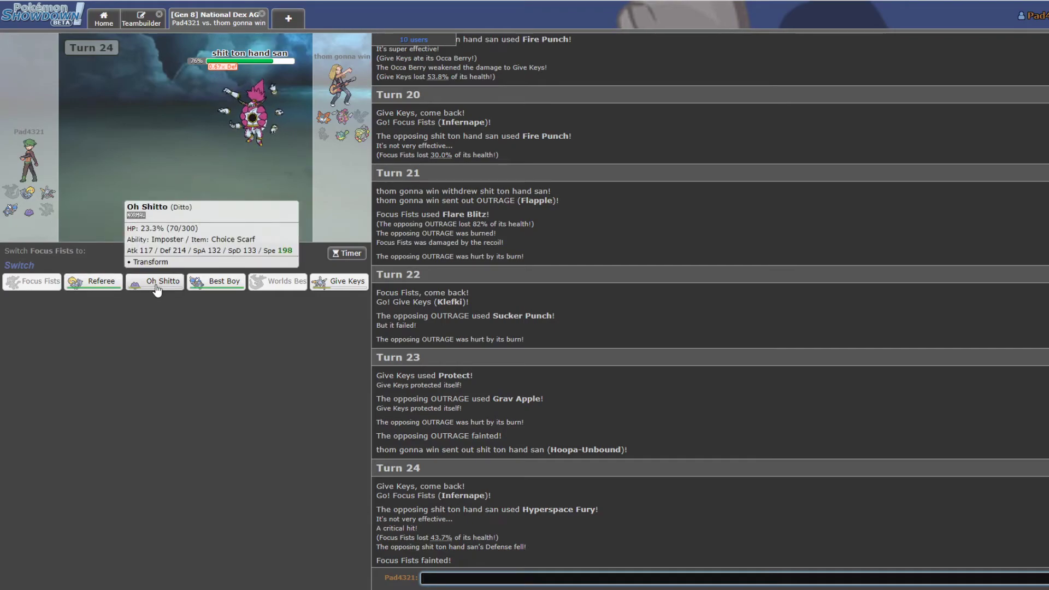
Send Oh Shitto in, fell Hoopa and Volcarona with Hyperspace Fury, then switch to Give Keys
{"action": "left_click", "coordinate": [156, 281]}
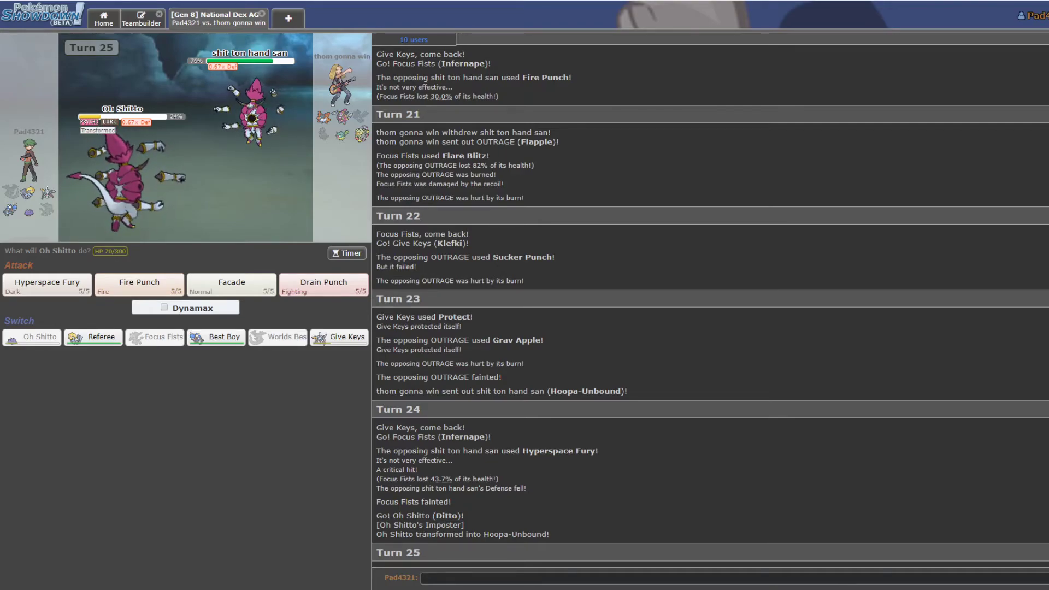
{"action": "left_click", "coordinate": [47, 283]}
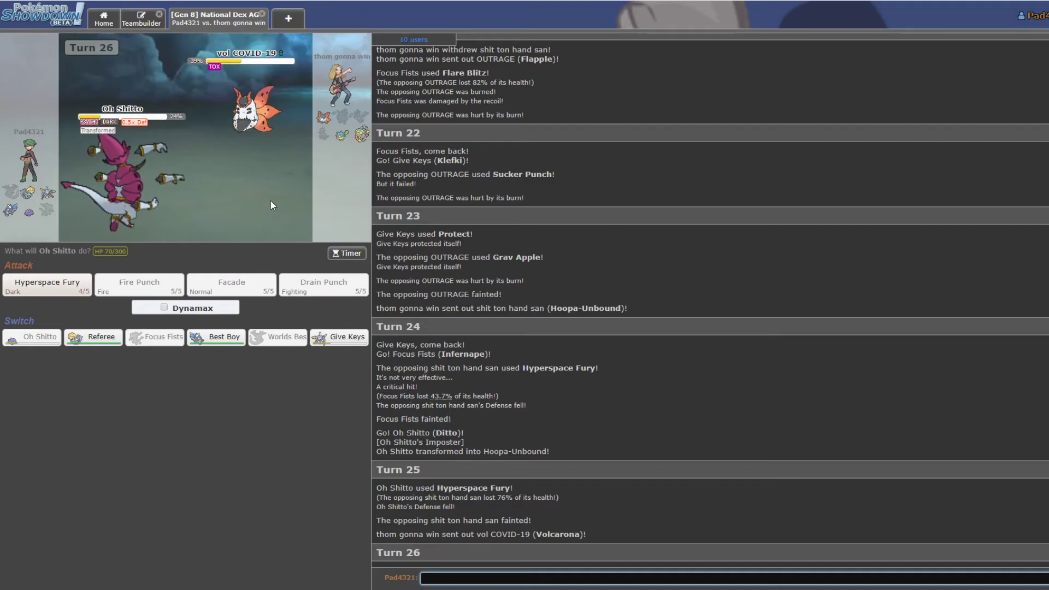
{"action": "left_click", "coordinate": [62, 290]}
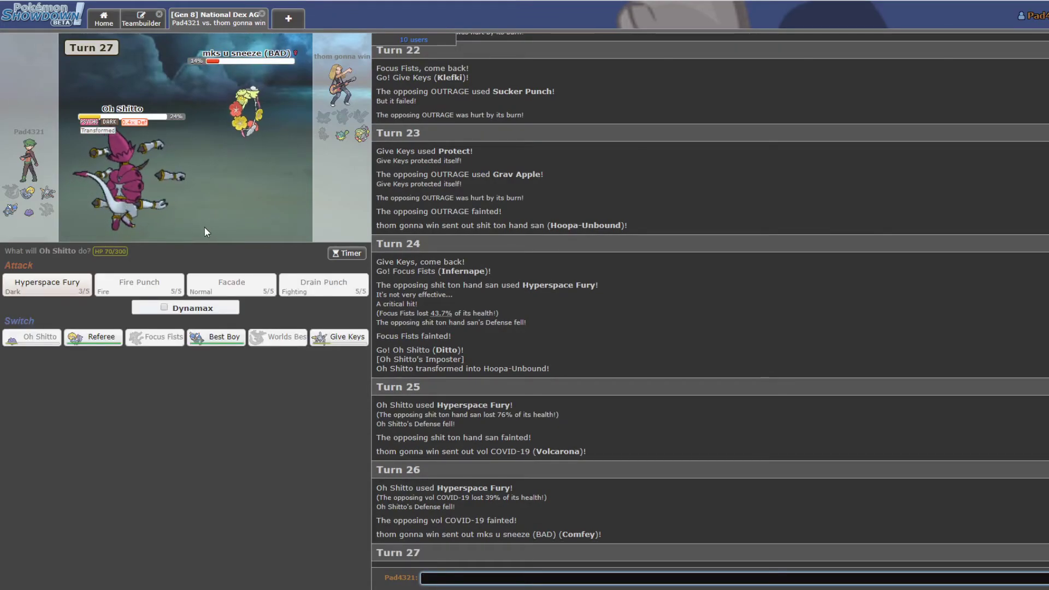
{"action": "left_click", "coordinate": [338, 337]}
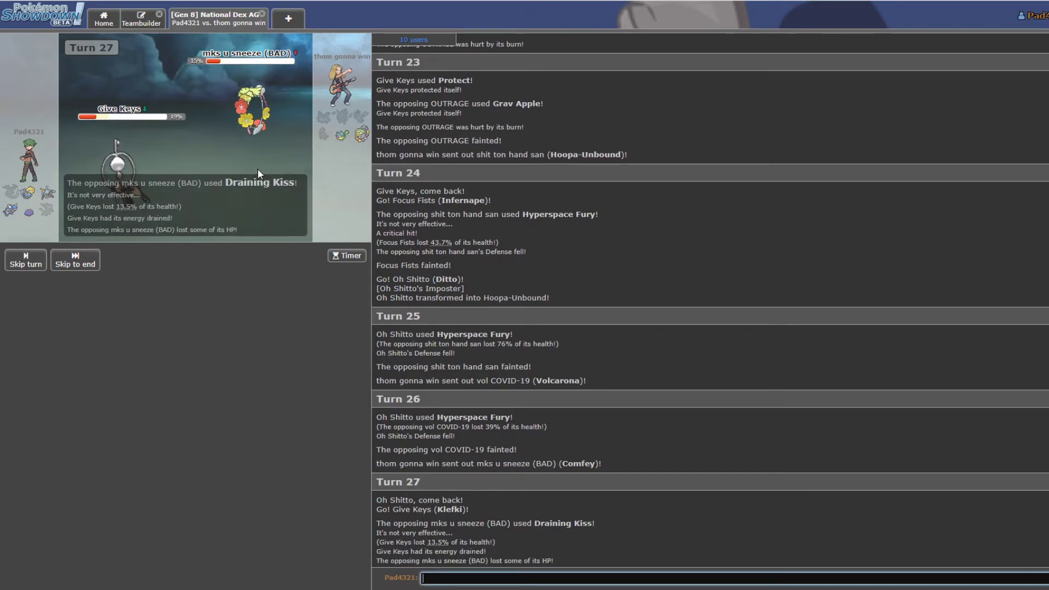
Fell Comfey with Give Keys' Flash Cannon, then switch Referee in for turn 30
{"action": "left_click", "coordinate": [315, 287]}
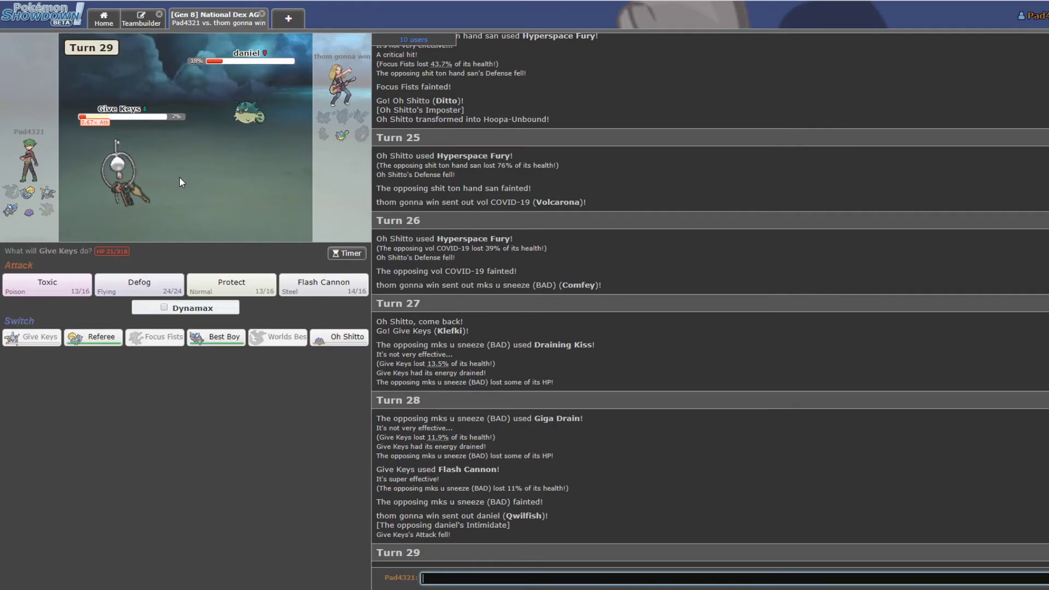
{"action": "left_click", "coordinate": [94, 337]}
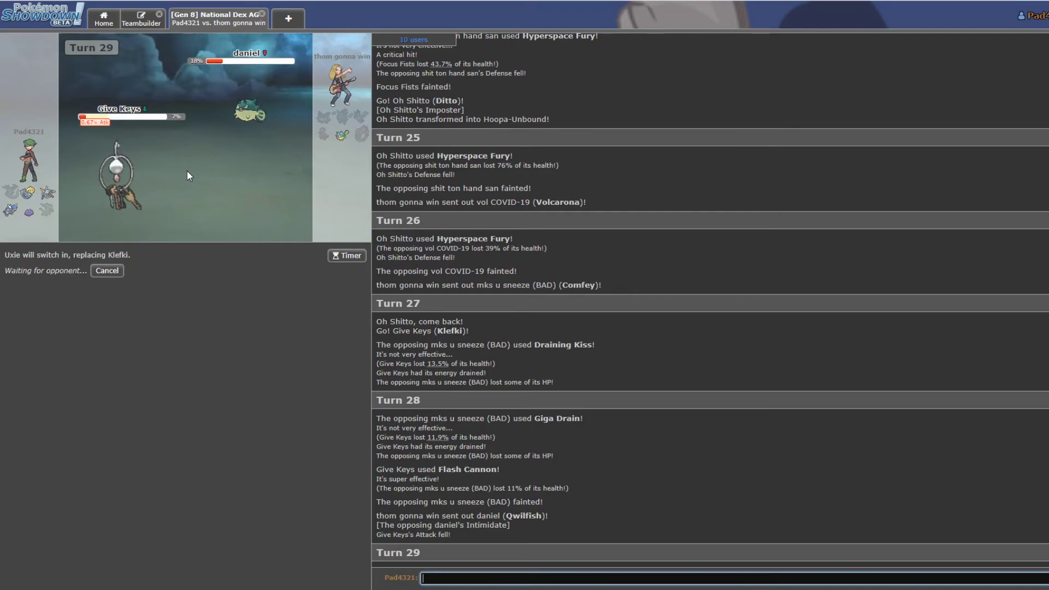
{"action": "mouse_move", "coordinate": [139, 286]}
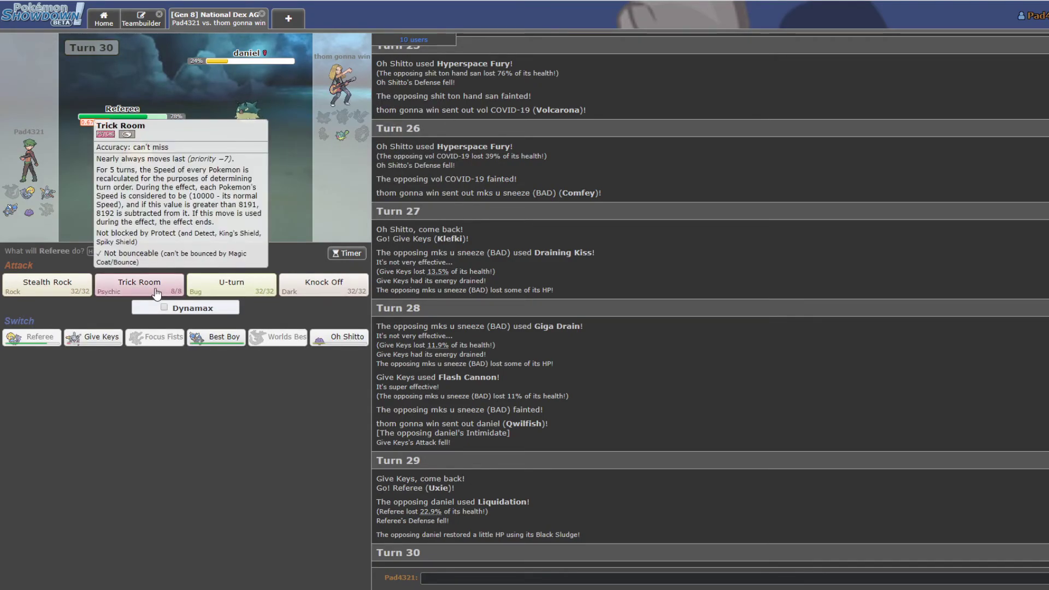
Set up Trick Room with Referee, then Knock Off for three turns until Qwilfish faints
{"action": "left_click", "coordinate": [140, 285]}
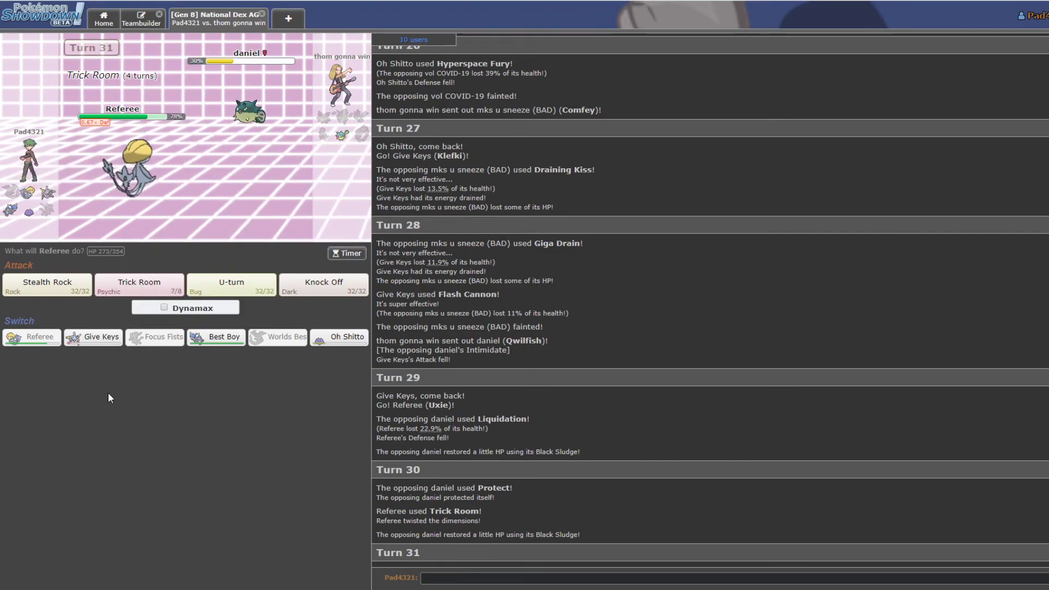
{"action": "mouse_move", "coordinate": [232, 285]}
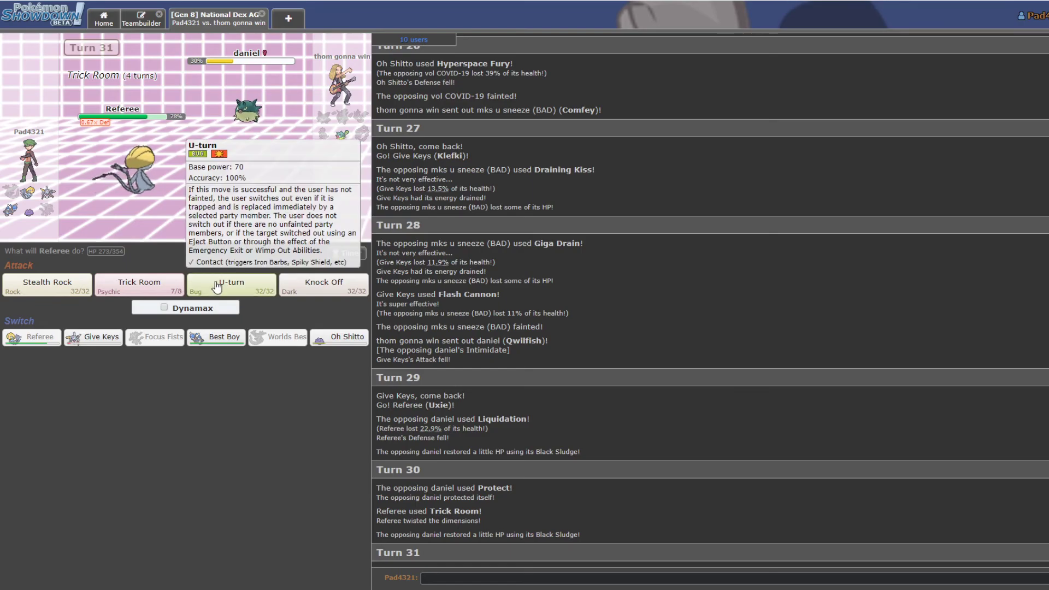
{"action": "mouse_move", "coordinate": [324, 285]}
{"action": "left_click", "coordinate": [309, 289]}
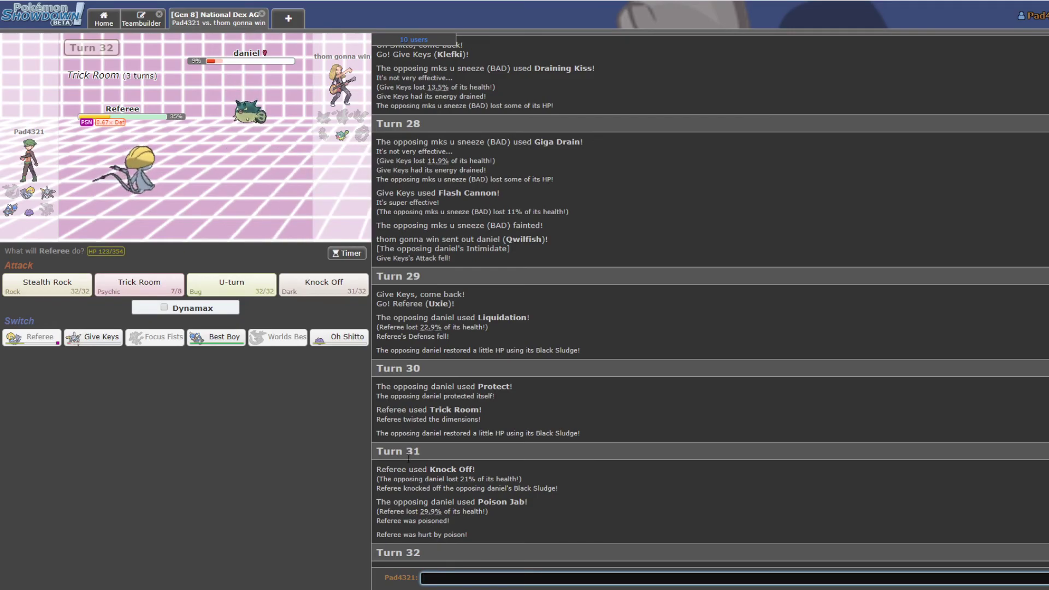
{"action": "left_click", "coordinate": [324, 283]}
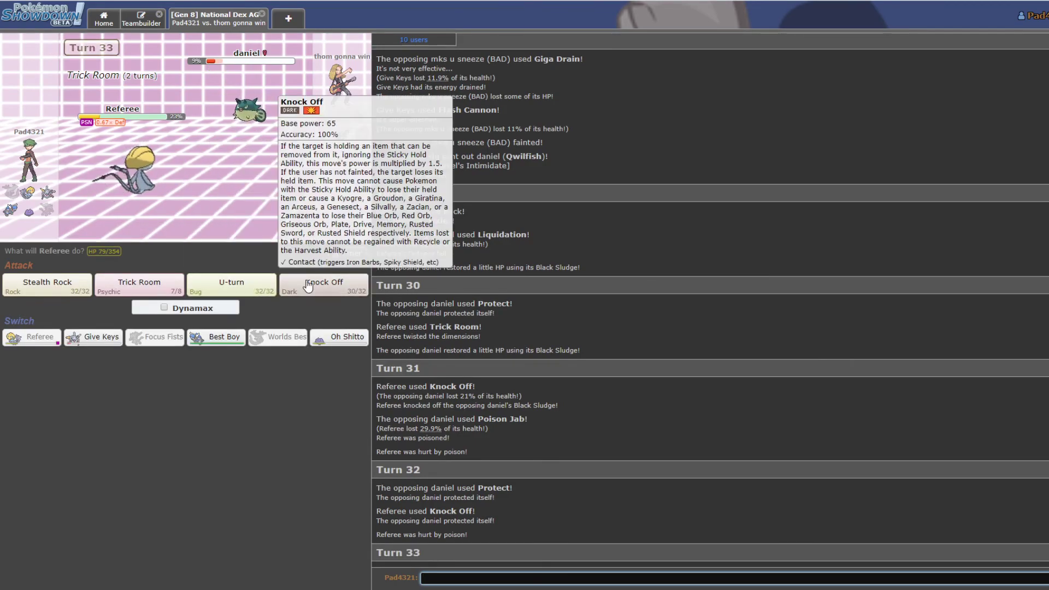
{"action": "left_click", "coordinate": [323, 282]}
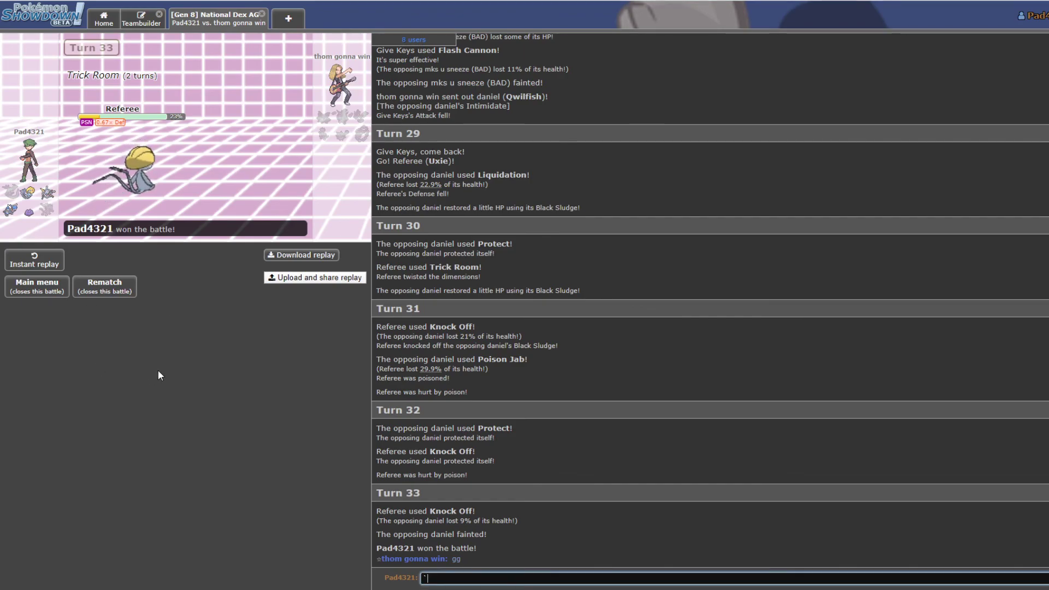
{"action": "type", "text": "gg"}
Send 'gg' in the battle chat and clear a stray selection in the log
{"action": "key", "text": "Return"}
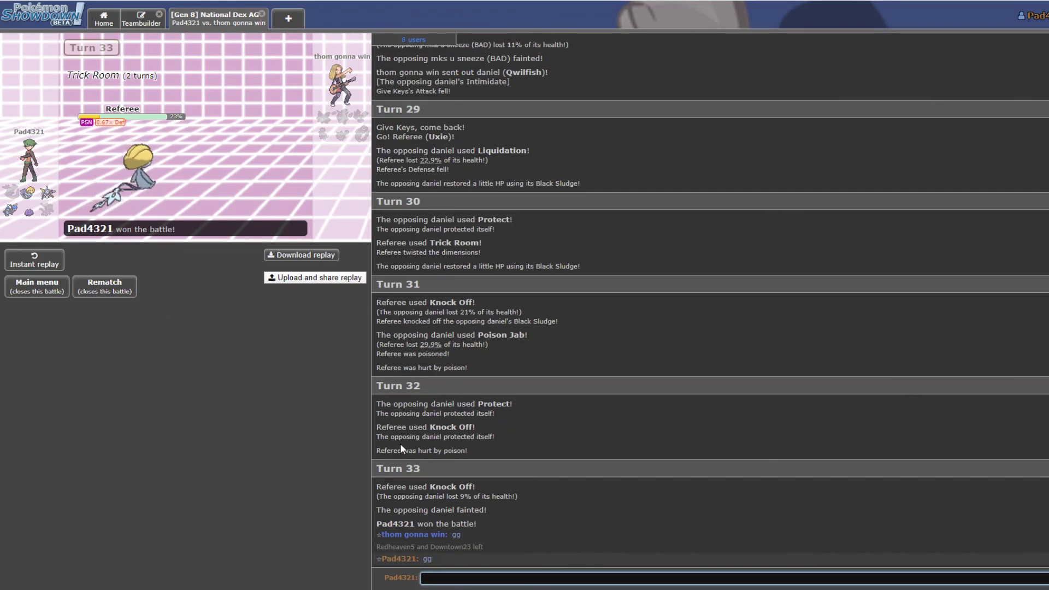
{"action": "left_click_drag", "start_coordinate": [517, 547], "coordinate": [531, 505]}
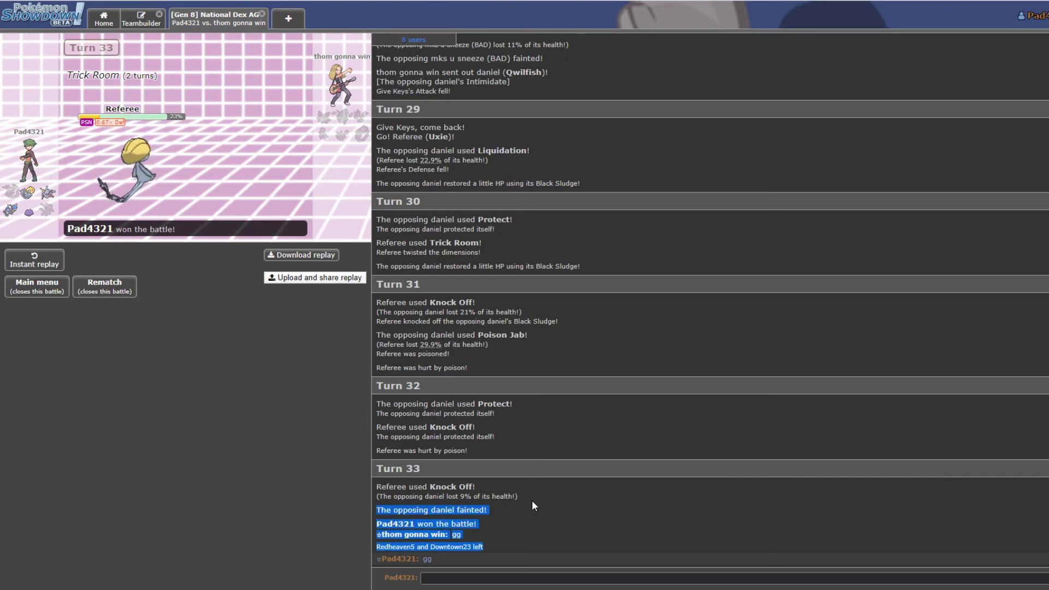
{"action": "left_click", "coordinate": [499, 541]}
Select the Turn 33 lines of the battle log, then clear the selection
{"action": "mouse_move", "coordinate": [463, 534]}
{"action": "left_mouse_down"}
{"action": "mouse_move", "coordinate": [378, 485]}
{"action": "mouse_move", "coordinate": [473, 532]}
{"action": "mouse_move", "coordinate": [378, 485]}
{"action": "left_mouse_up"}
{"action": "left_click", "coordinate": [376, 485]}
{"action": "left_click", "coordinate": [466, 531]}
{"action": "left_click", "coordinate": [472, 535]}
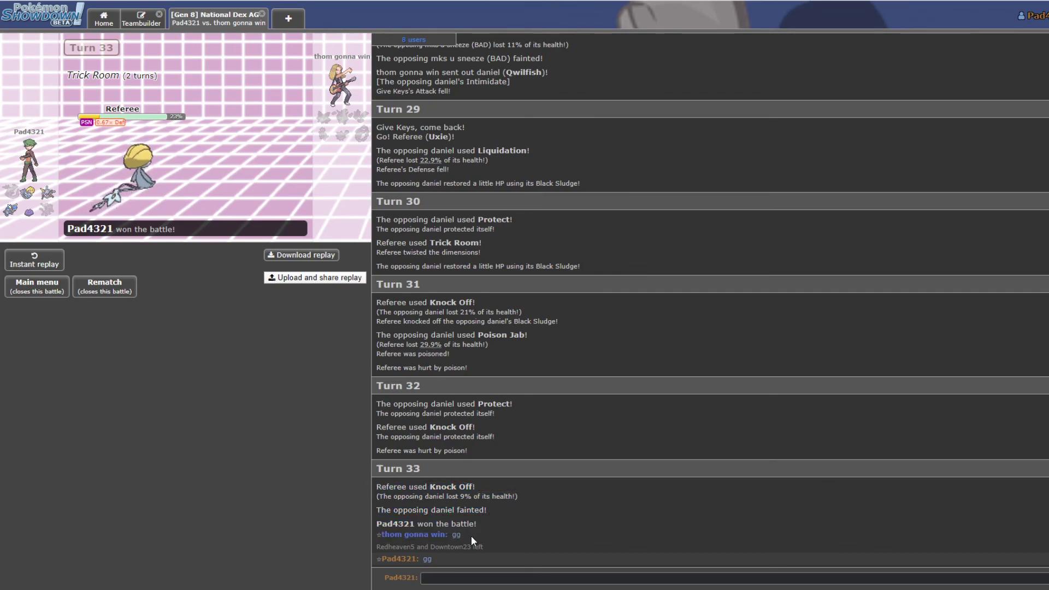
{"action": "mouse_move", "coordinate": [471, 535]}
{"action": "left_mouse_down"}
{"action": "mouse_move", "coordinate": [380, 496]}
{"action": "mouse_move", "coordinate": [478, 531]}
{"action": "left_mouse_up"}
{"action": "left_click", "coordinate": [378, 496]}
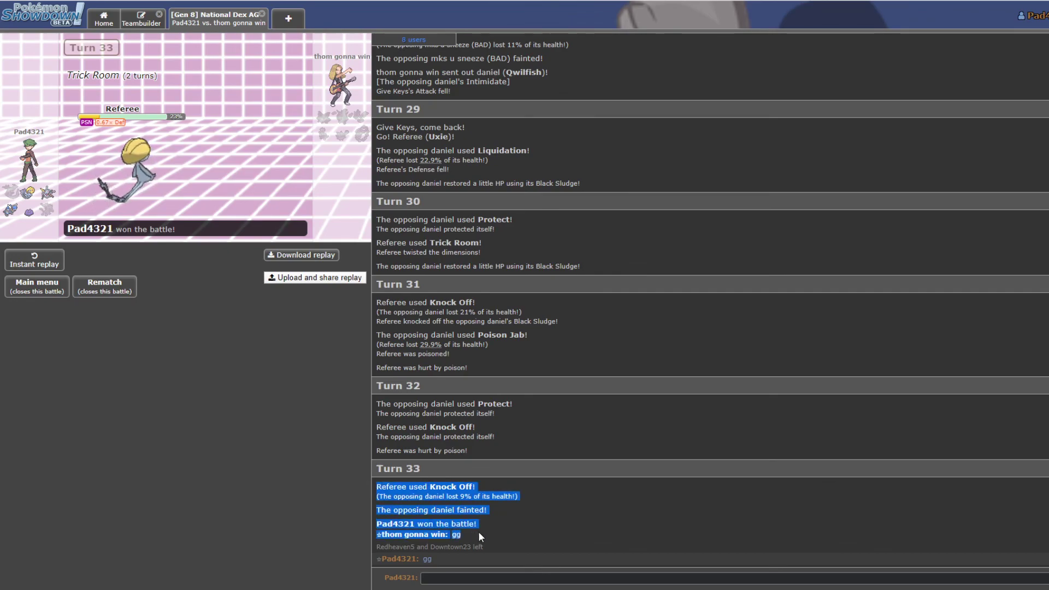
{"action": "left_click", "coordinate": [445, 525]}
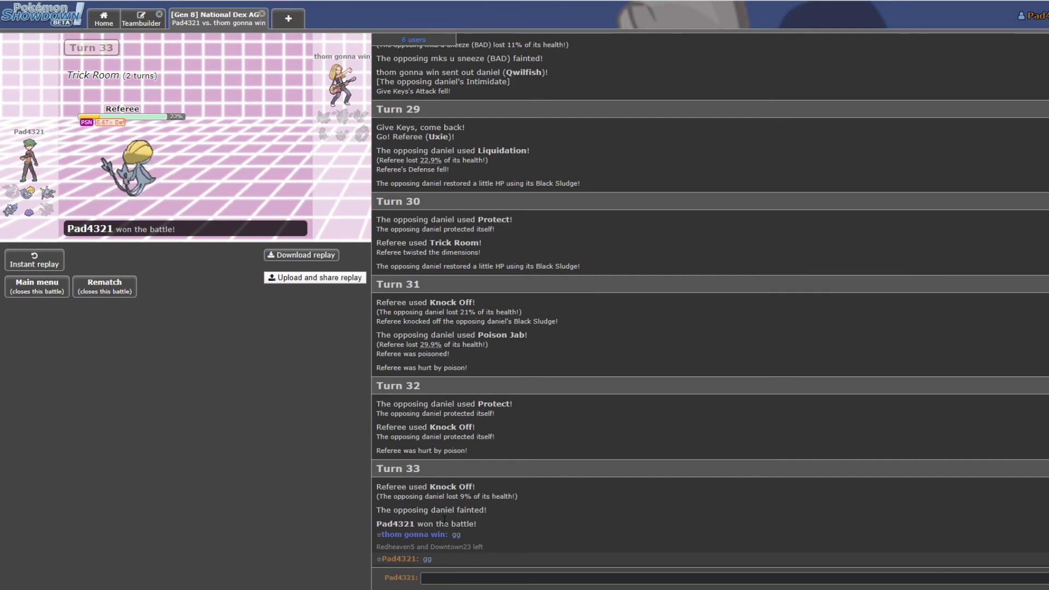